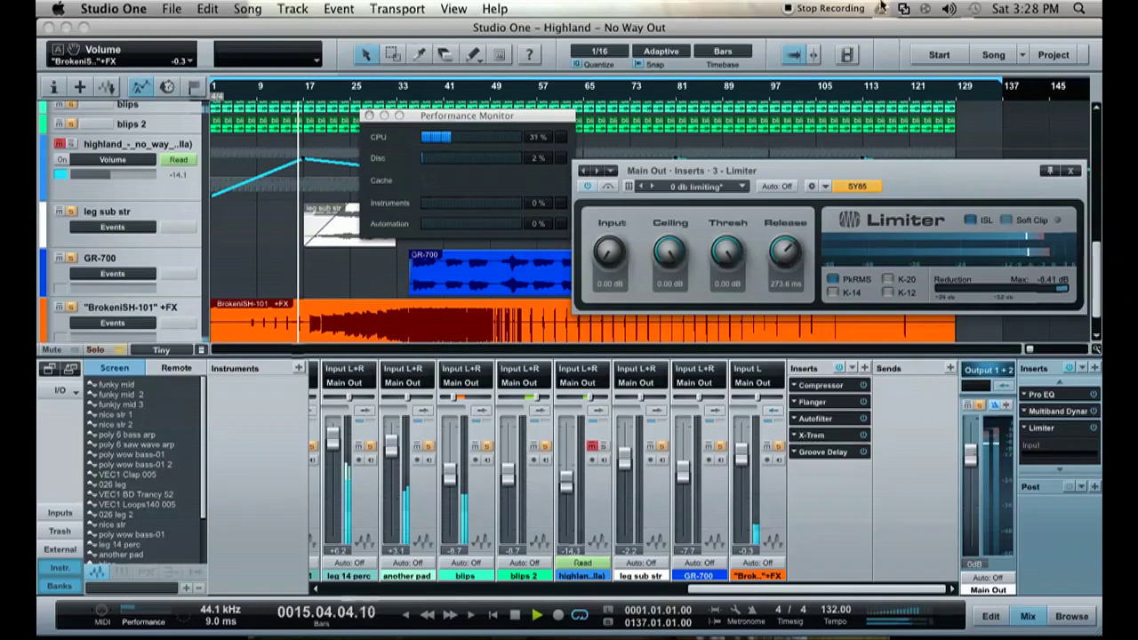
Look through the arrangement's tracks from the VEC1 loops down to "BrokeniSH-101" +FX during playback
scroll(285, 252, up, 15)
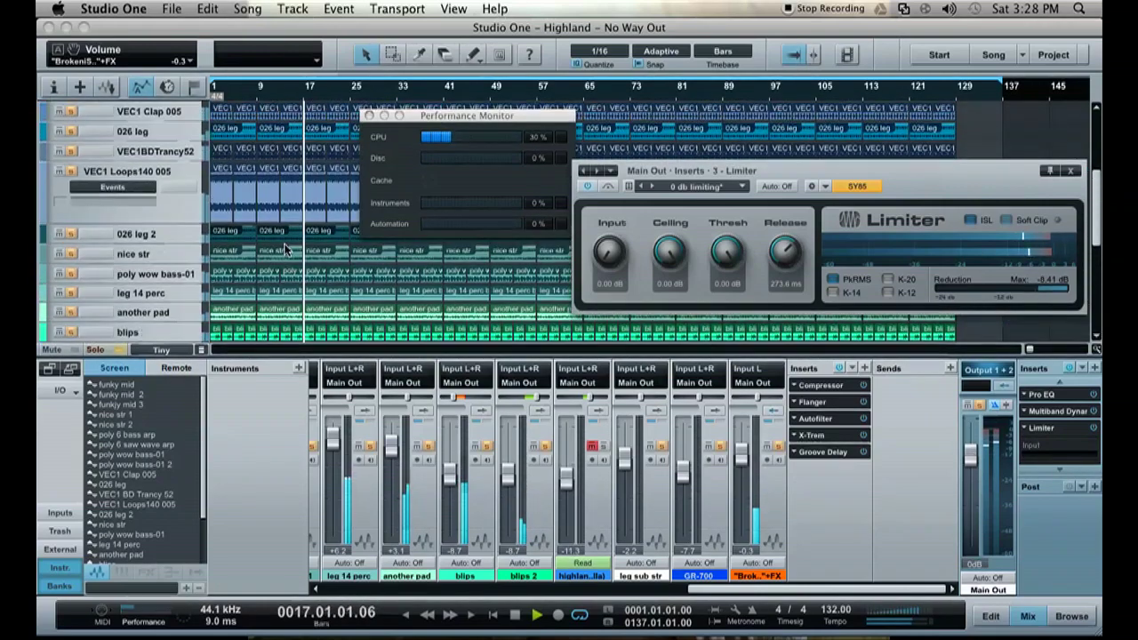
scroll(289, 247, down, 15)
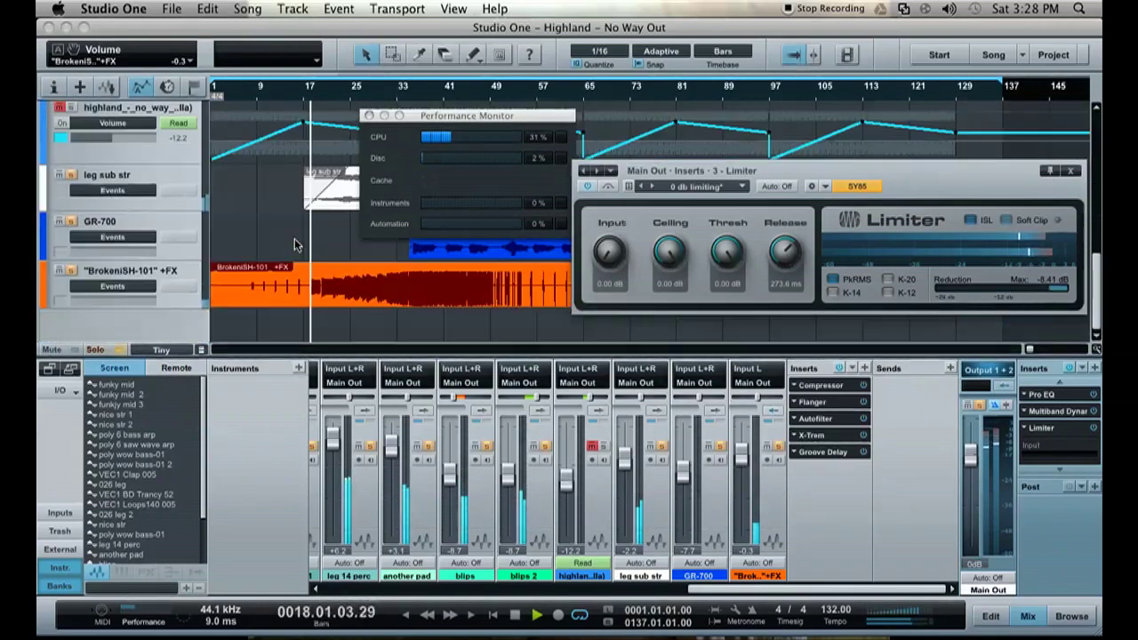
scroll(297, 244, up, 1)
scroll(297, 245, down, 2)
scroll(297, 244, up, 1)
scroll(299, 245, up, 1)
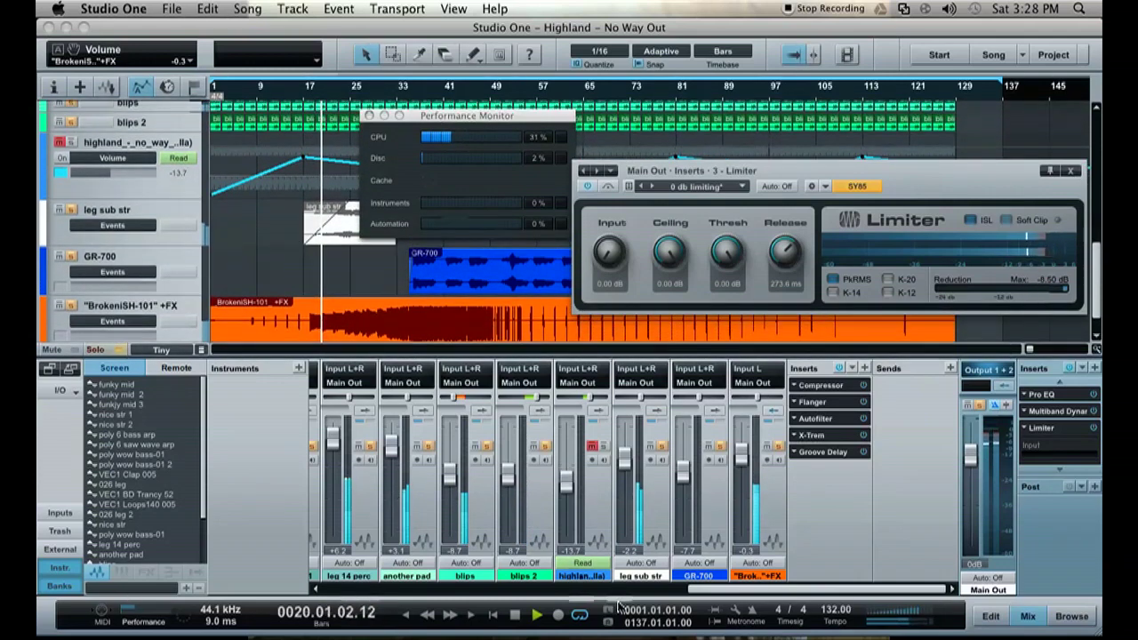
View the Autofilter insert on "BrokeniSH-101" +FX, and collapse the expanded inserts view of that channel and GR-700
click(815, 418)
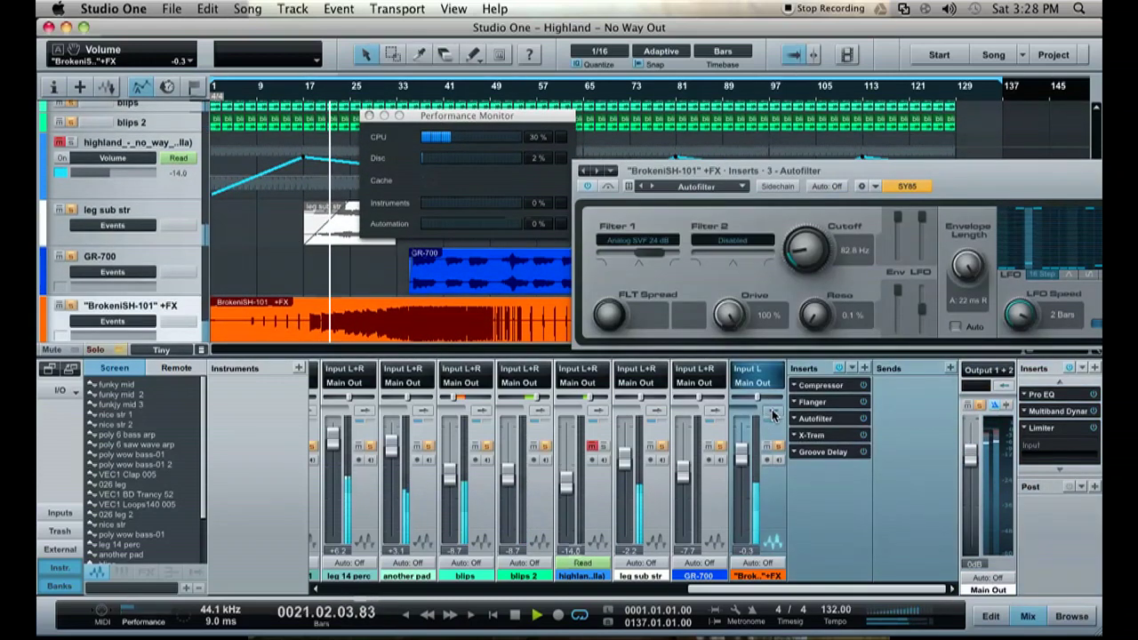
click(772, 412)
click(886, 411)
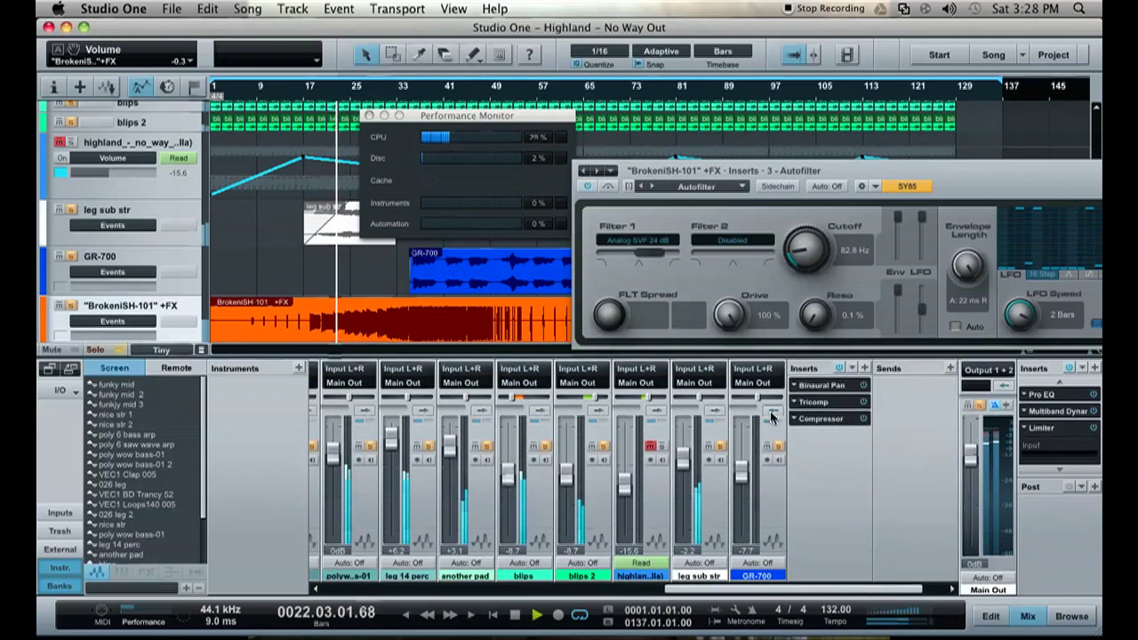
click(771, 415)
Expand the first three mixer channels, funky mid, funky mid 2 and funkjy mid 3, to show their inserts
drag(674, 594, 325, 594)
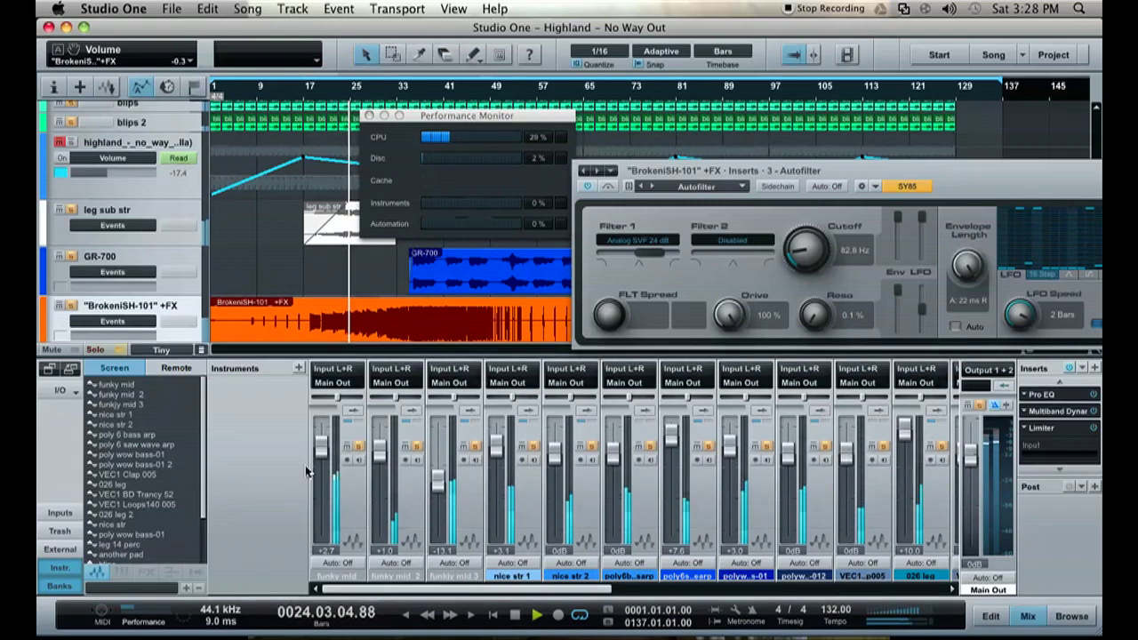
click(352, 410)
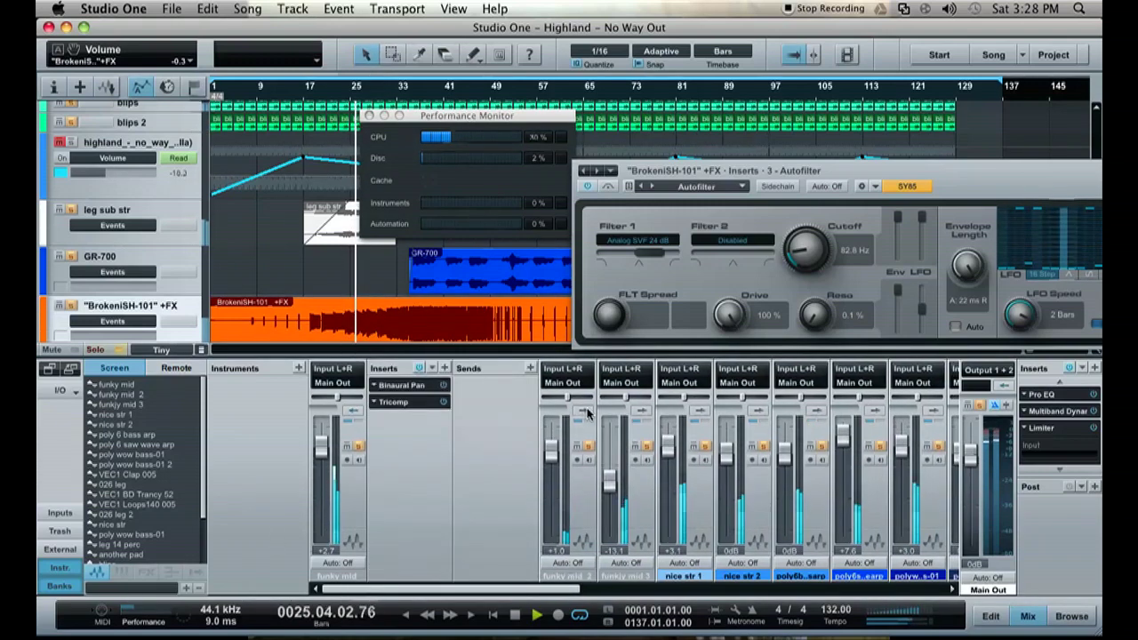
click(584, 410)
click(815, 413)
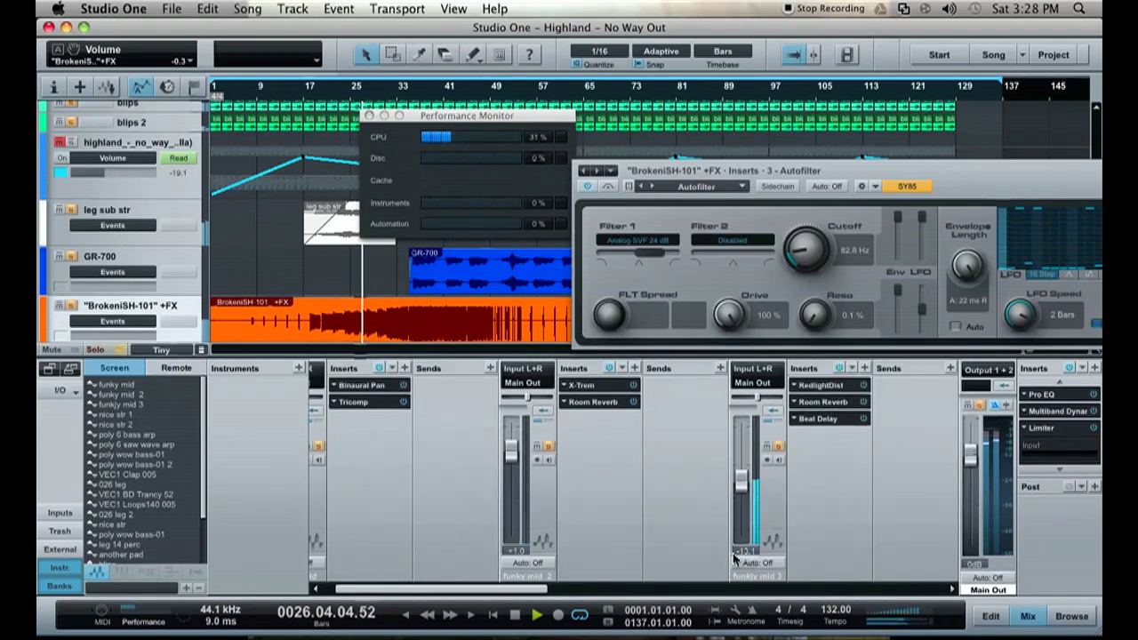
Expand the inserts of the nice str 1, nice str 2, poly 6 bass arp and poly6sawwavearp mixer channels
click(594, 586)
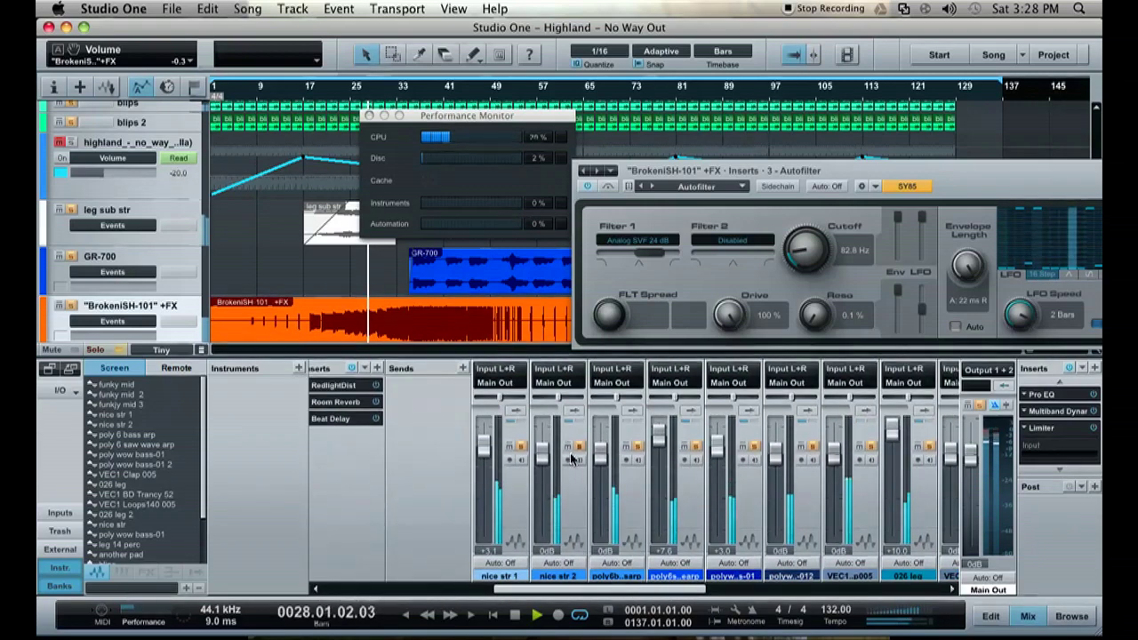
click(517, 411)
click(747, 411)
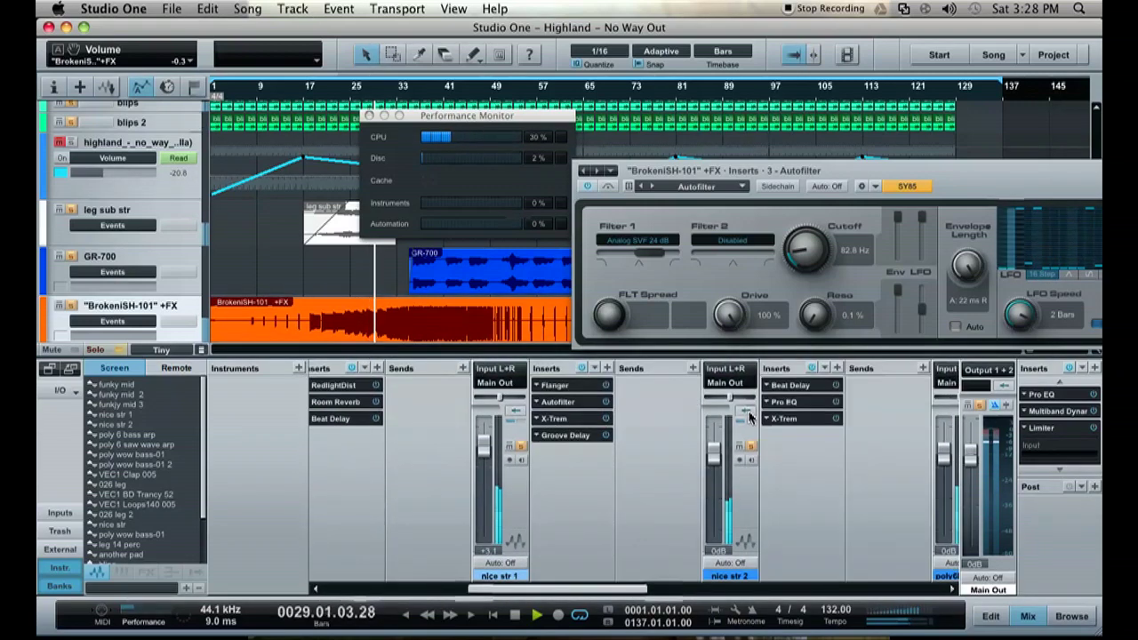
drag(621, 591, 742, 591)
click(536, 411)
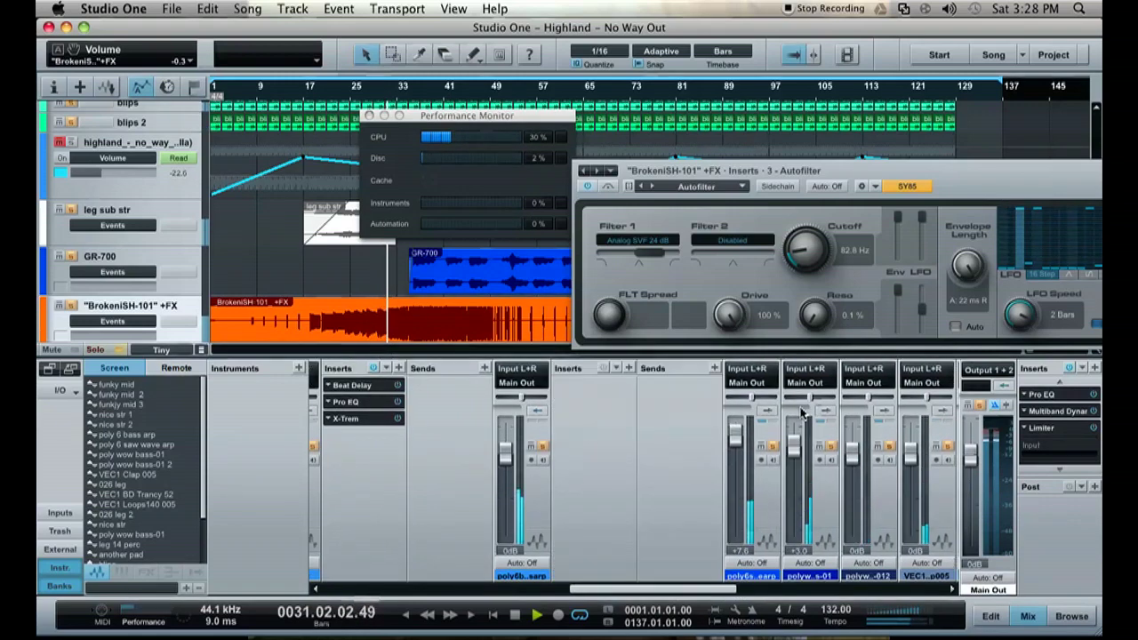
click(770, 411)
Expand the inserts of the first poly wow bass-01, polywowbass-012, VEC1 Clap 005, 026 leg and VEC1BDTrancy52 mixer channels
drag(641, 588, 781, 590)
click(406, 411)
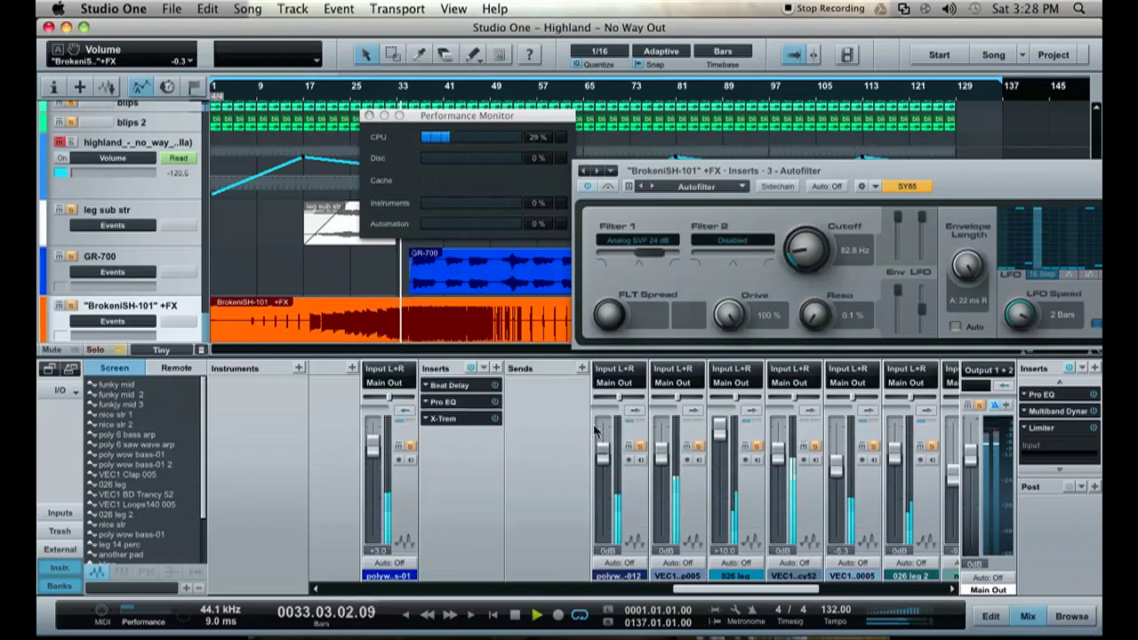
click(634, 410)
drag(728, 590, 820, 589)
click(428, 410)
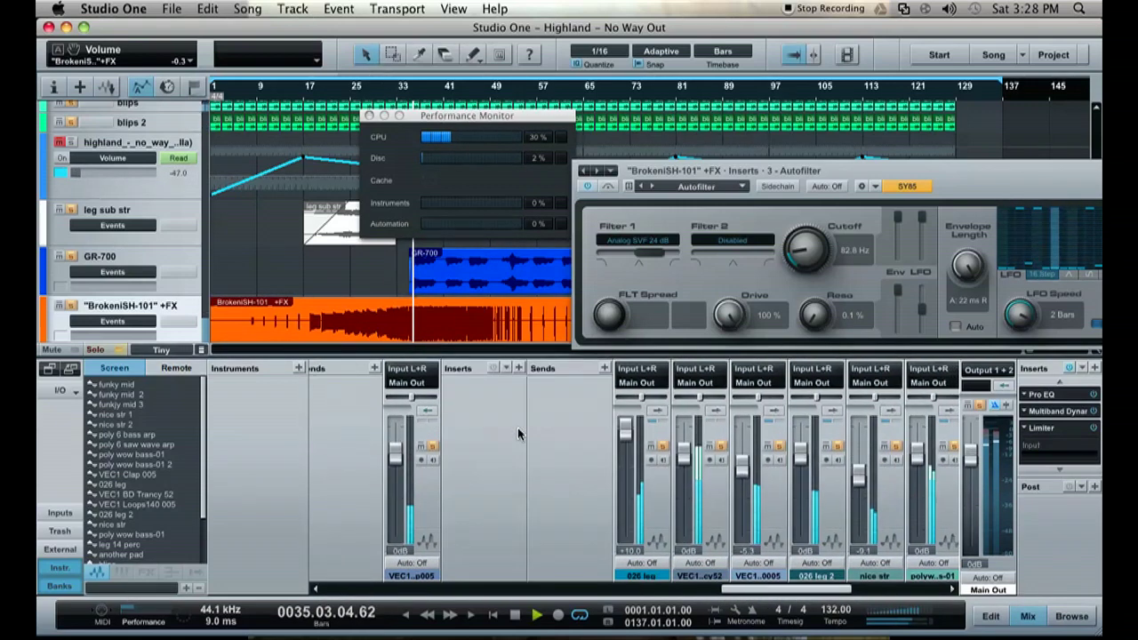
click(655, 411)
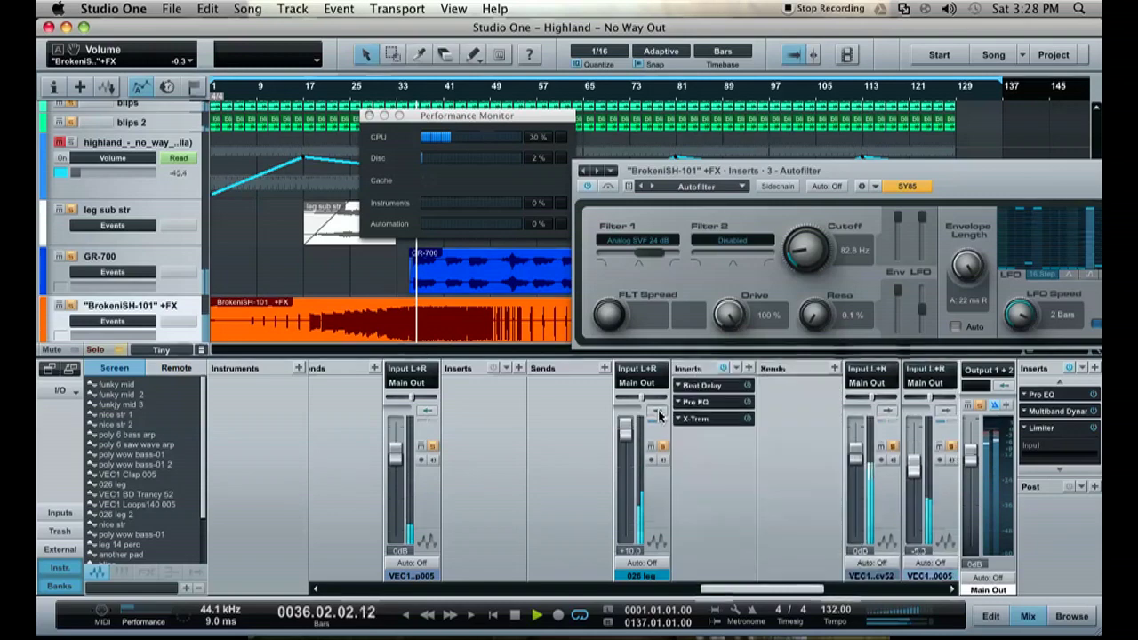
click(892, 413)
Expand the inserts of the VEC1 Loops140 005, 026 leg 2, nice str and second poly wow bass-01 mixer channels
drag(786, 592, 892, 591)
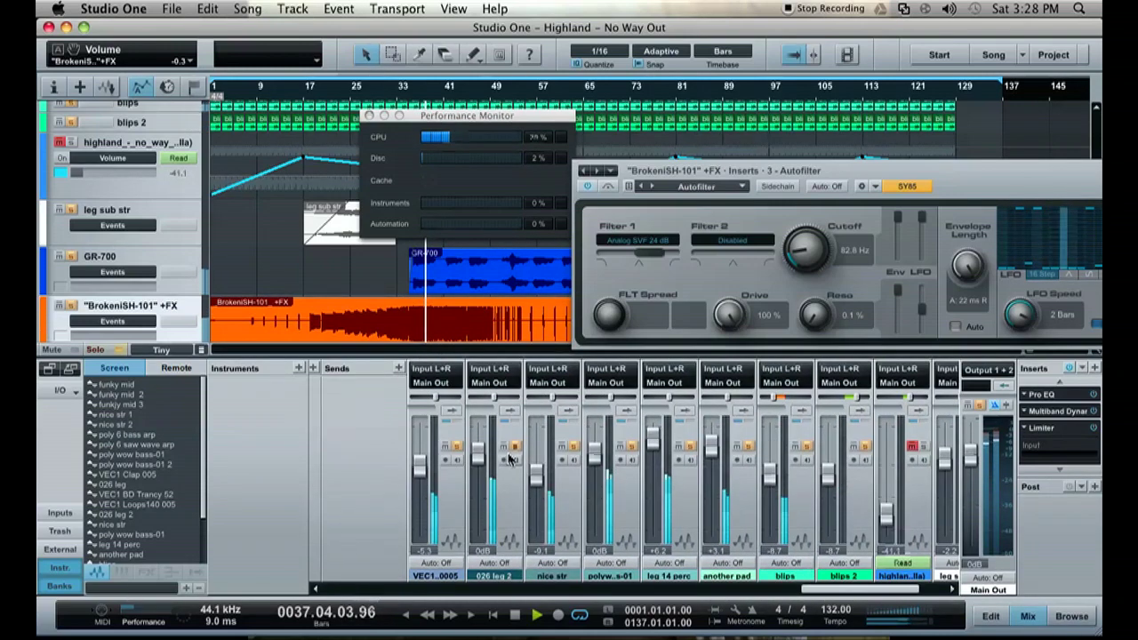
click(451, 412)
click(679, 410)
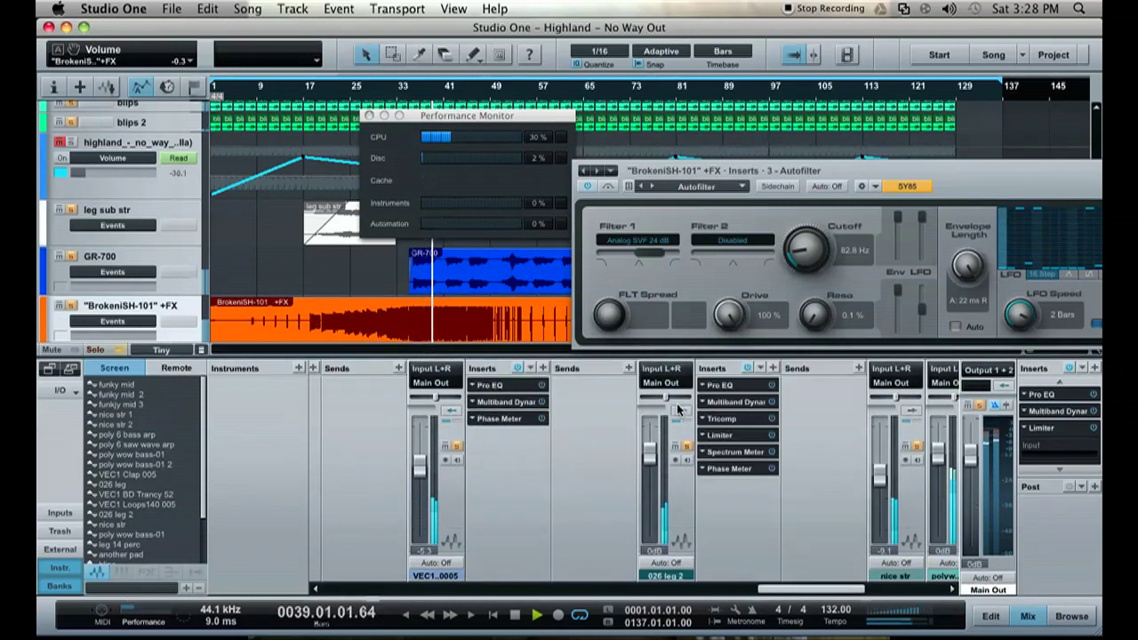
drag(776, 591, 859, 590)
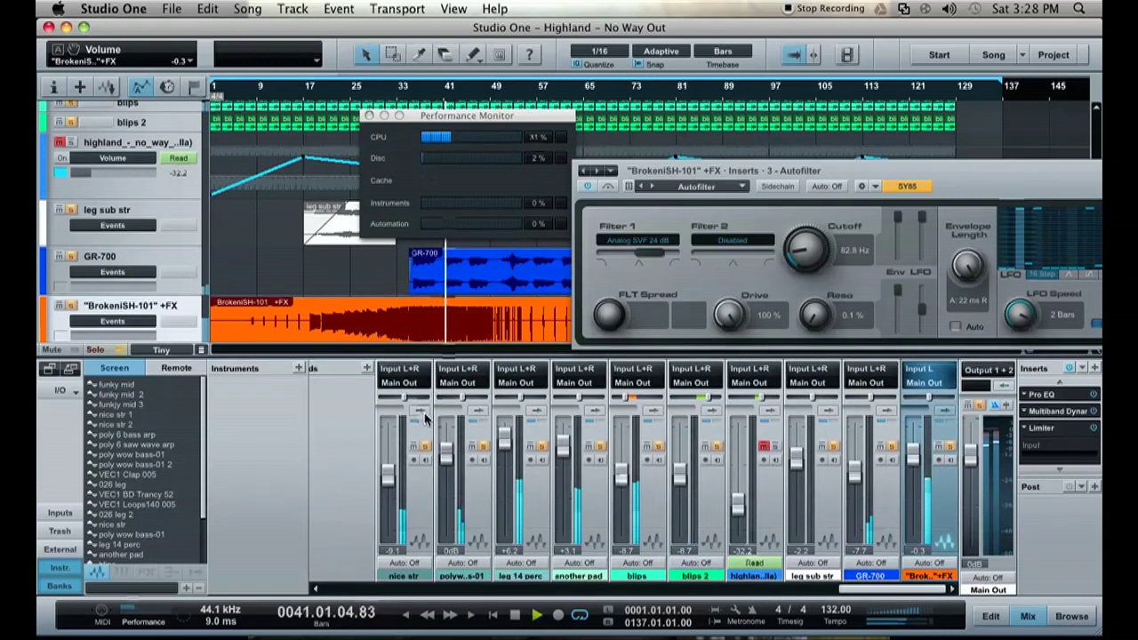
click(478, 410)
click(648, 410)
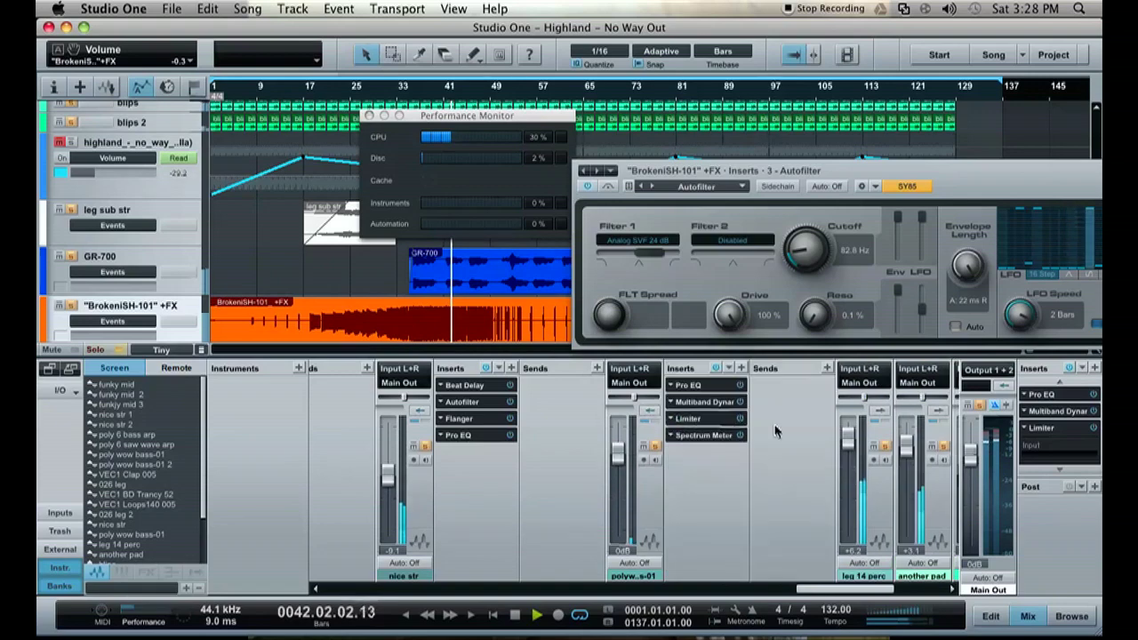
Expand the inserts of the leg 14 perc, another pad, blips and blips 2 mixer channels
click(881, 410)
drag(853, 589, 914, 590)
click(594, 411)
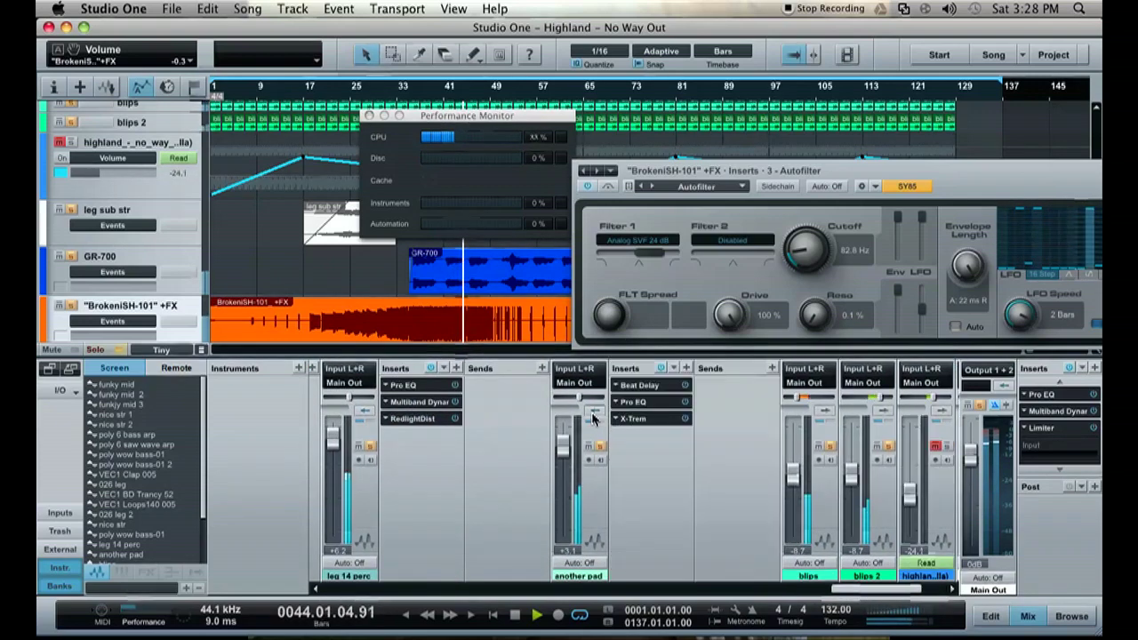
click(826, 412)
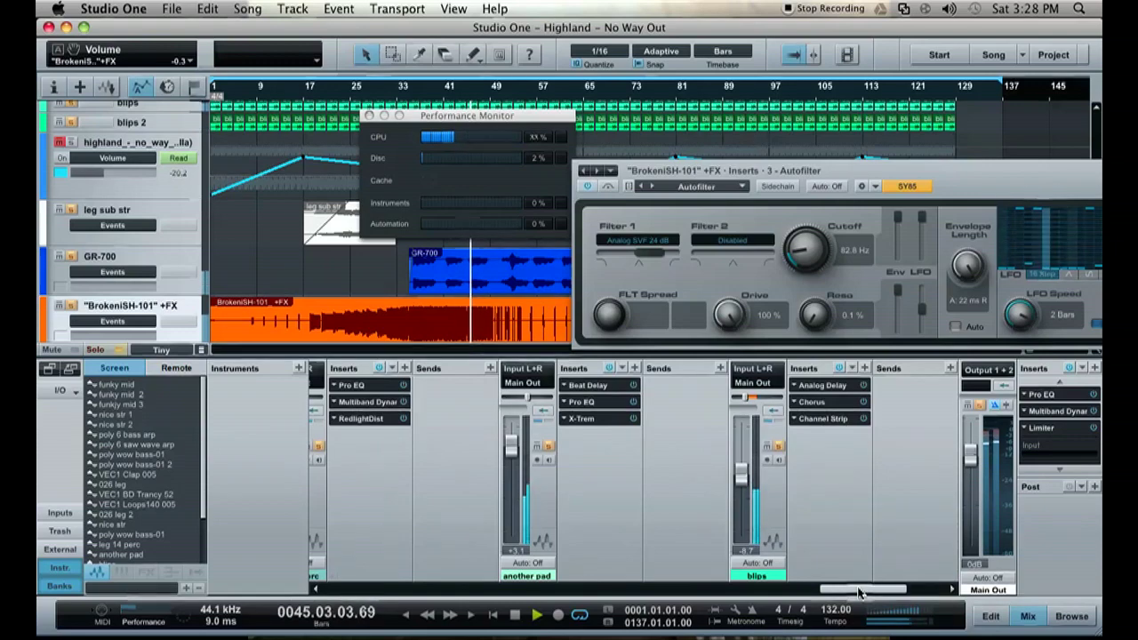
drag(860, 587, 934, 583)
click(710, 413)
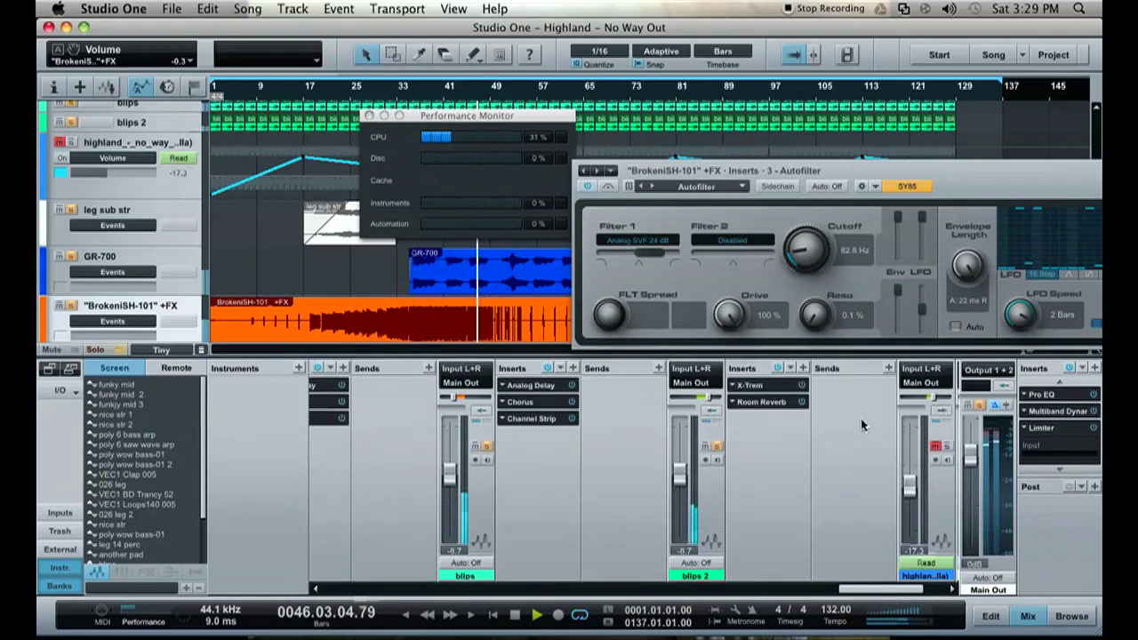
Expand the inserts of the muted highland vocal, leg sub str, GR-700 and "BrokeniSH-101" +FX mixer channels
drag(867, 590, 883, 553)
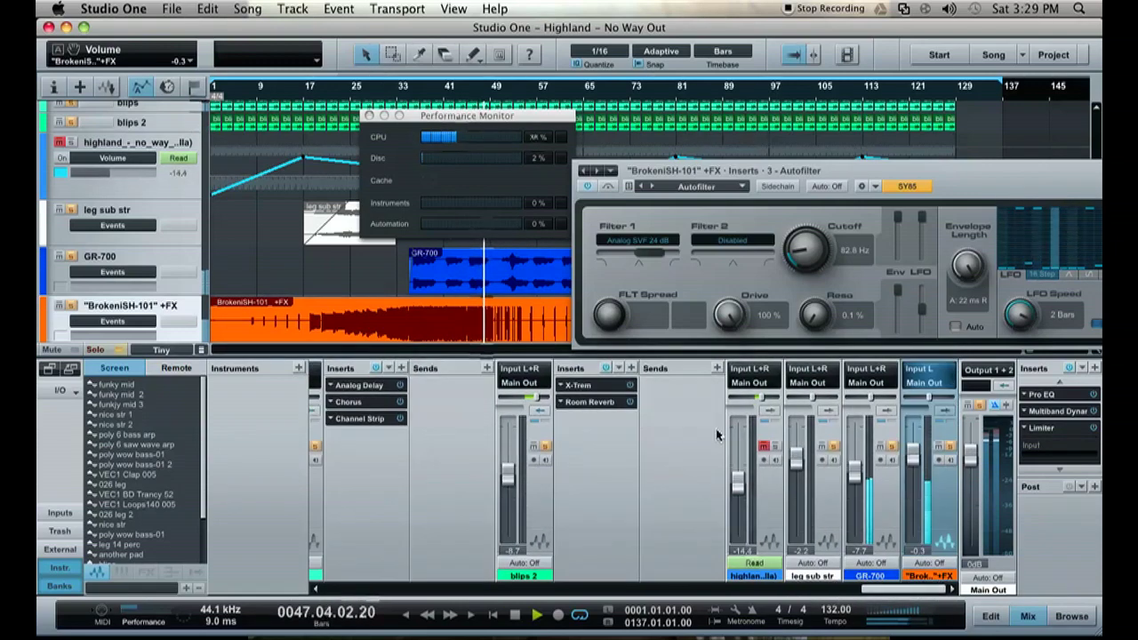
click(771, 414)
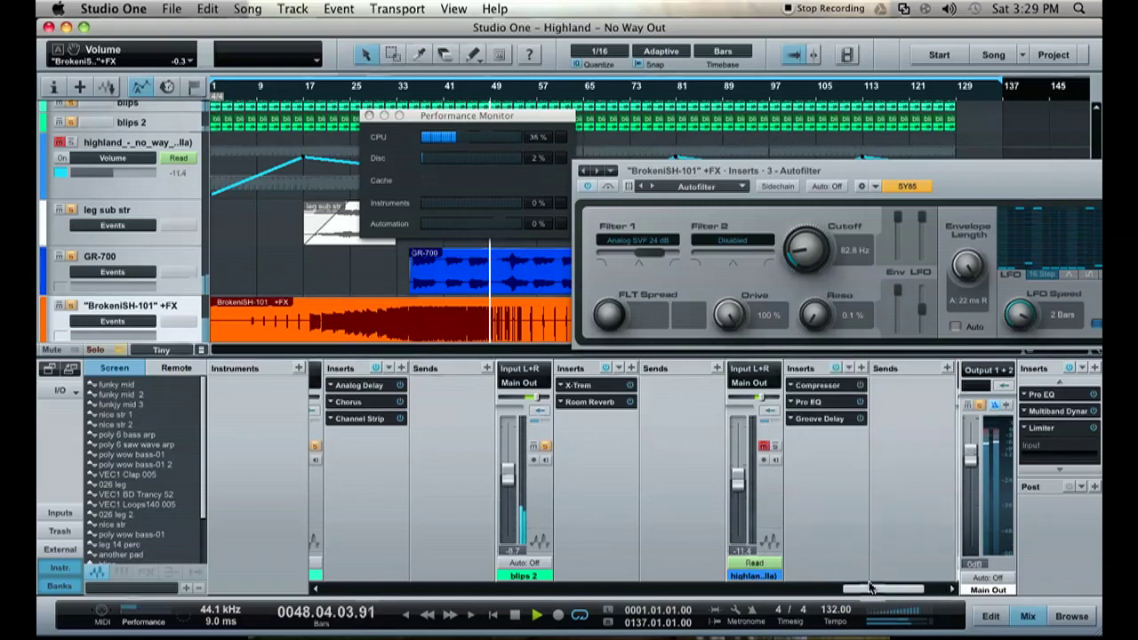
drag(871, 588, 949, 583)
click(829, 413)
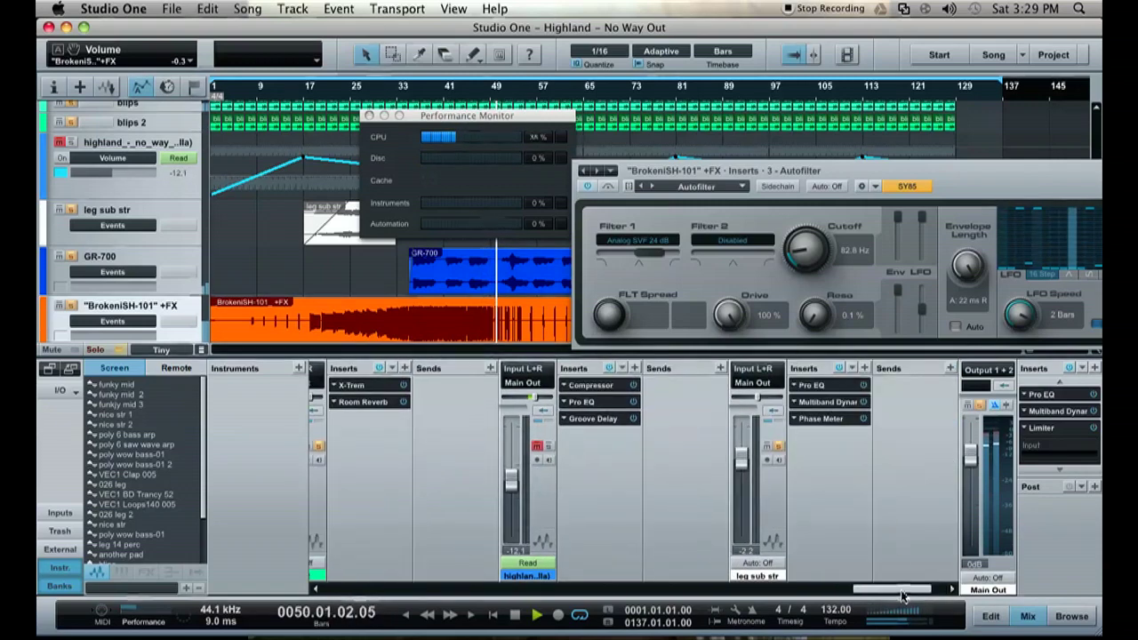
drag(902, 589, 944, 589)
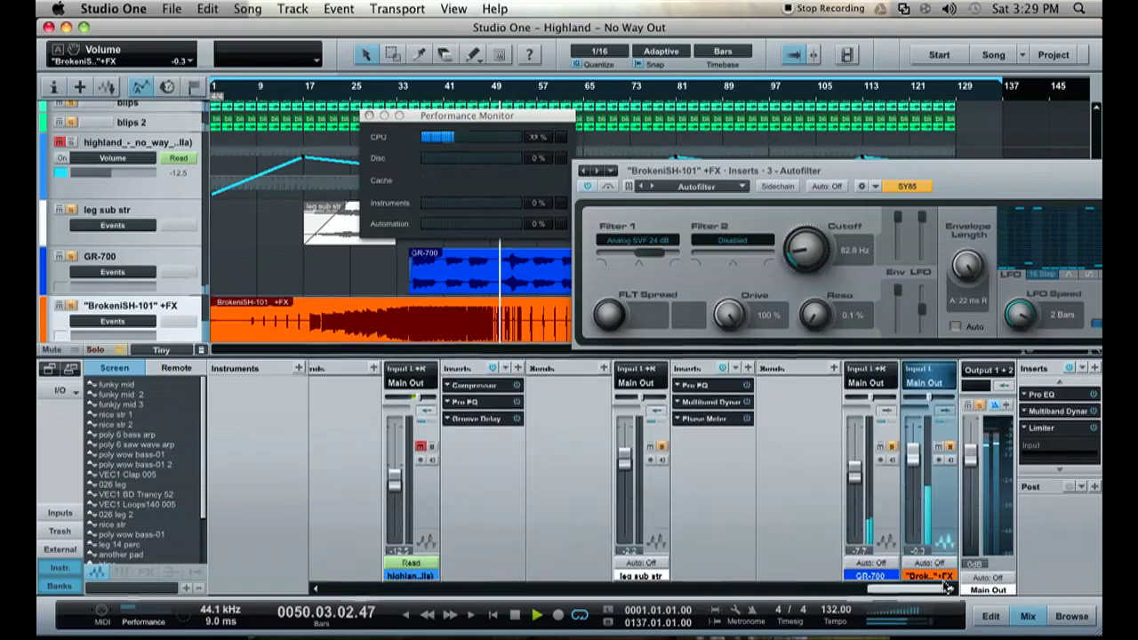
click(882, 412)
drag(911, 588, 920, 589)
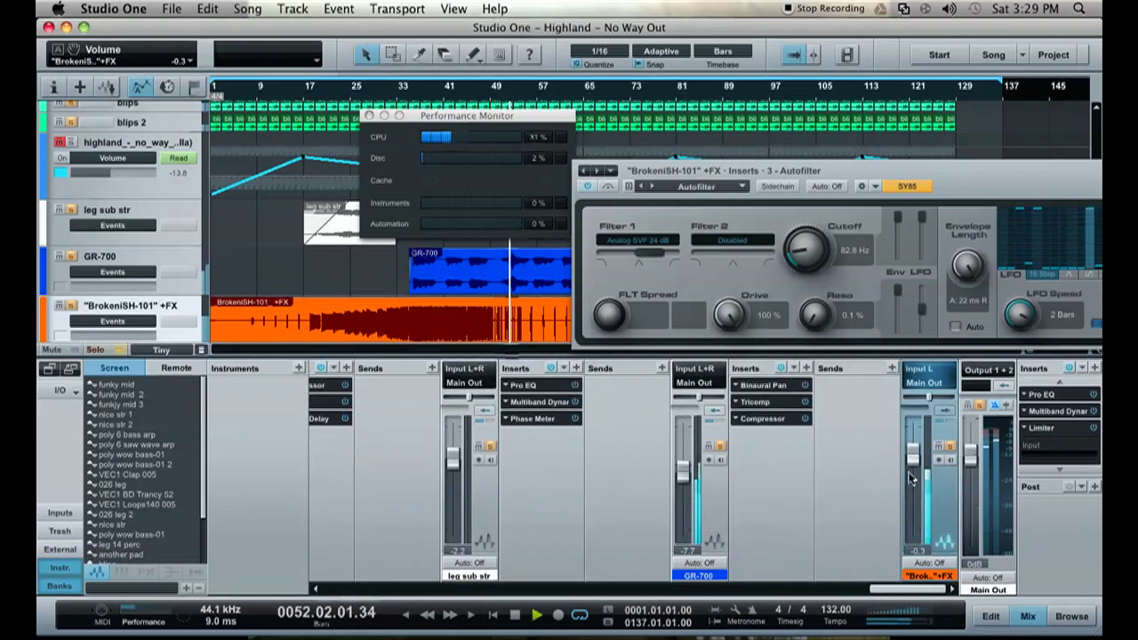
click(942, 409)
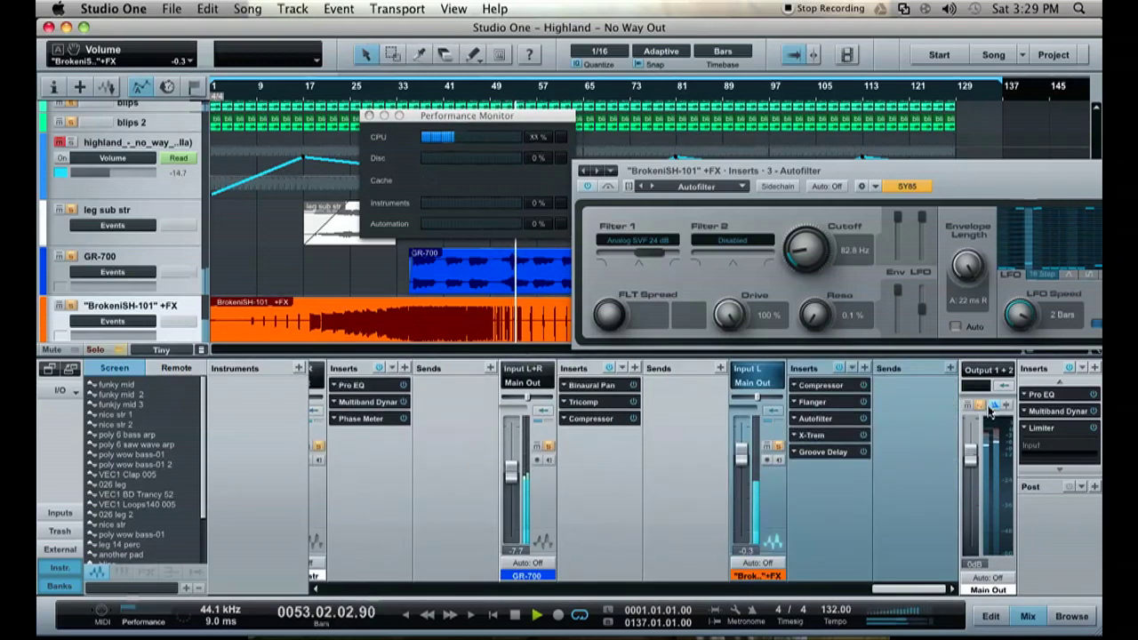
Open the Limiter insert on the Main Out and close the Performance Monitor
click(1045, 429)
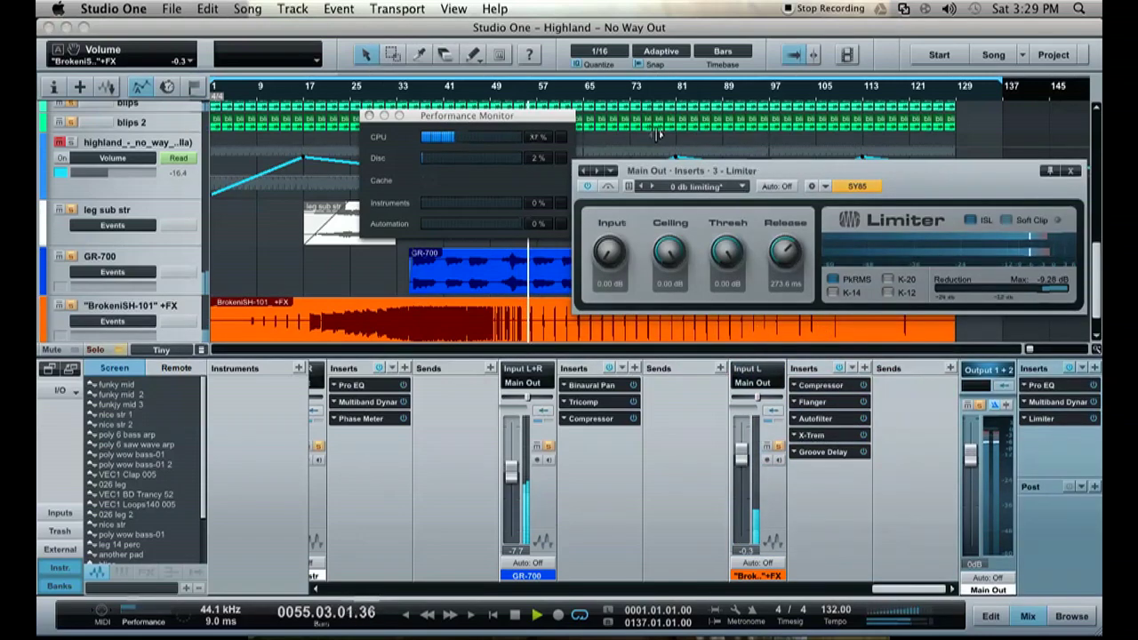
click(370, 116)
Hide the mixer and the Limiter window, and shrink all arrangement tracks to their minimum height
scroll(353, 200, up, 5)
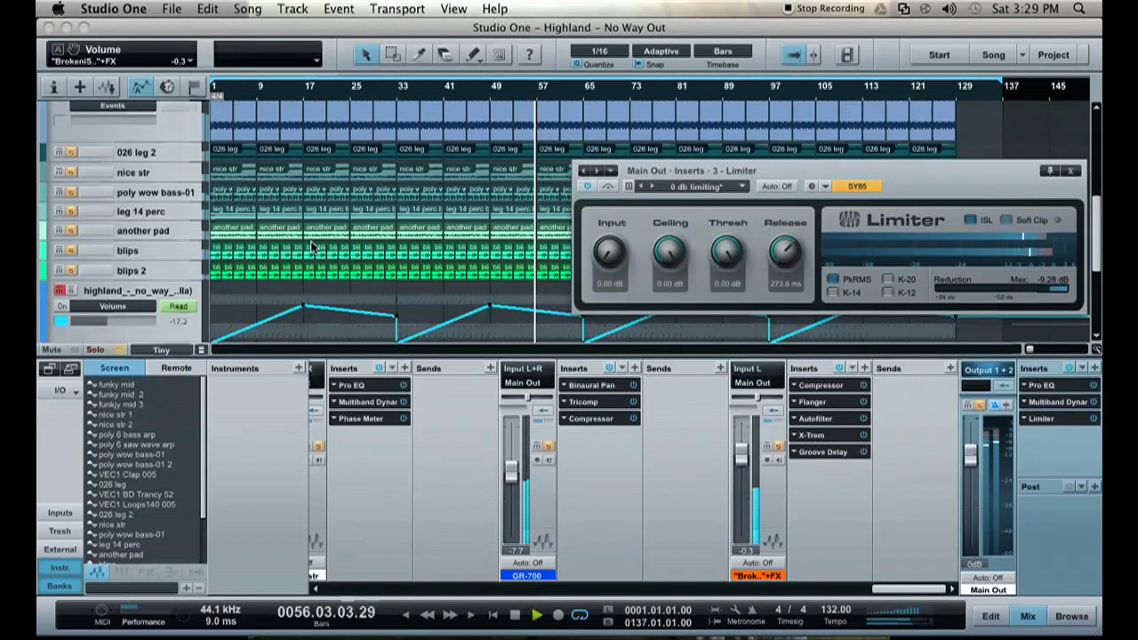
scroll(311, 248, down, 6)
scroll(311, 247, up, 3)
scroll(311, 247, down, 2)
scroll(330, 249, up, 1)
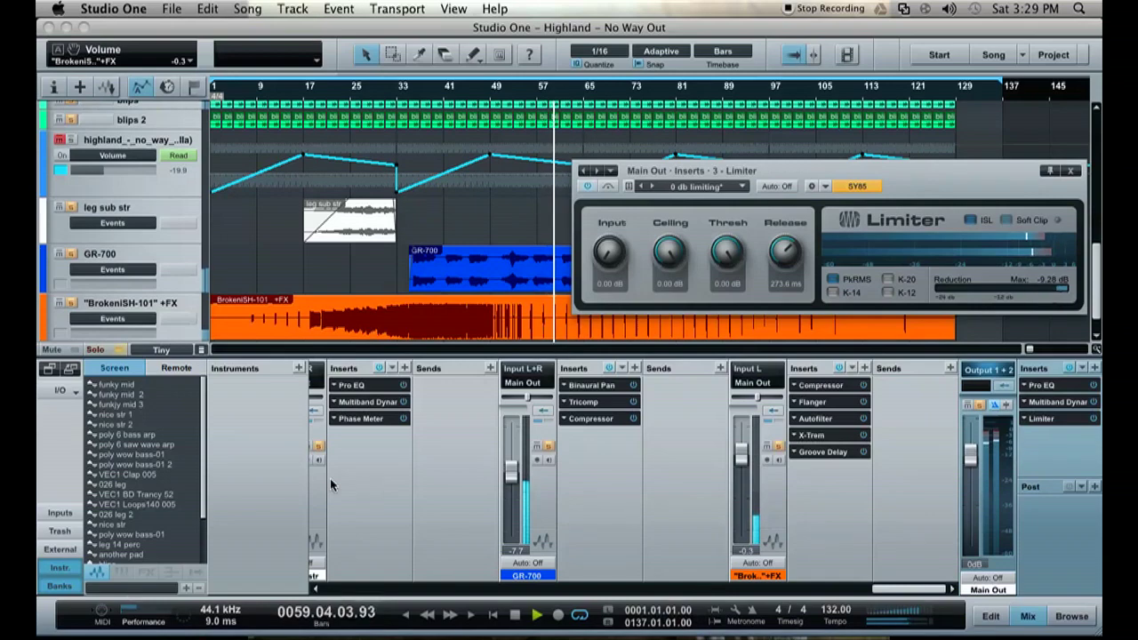
key(F3)
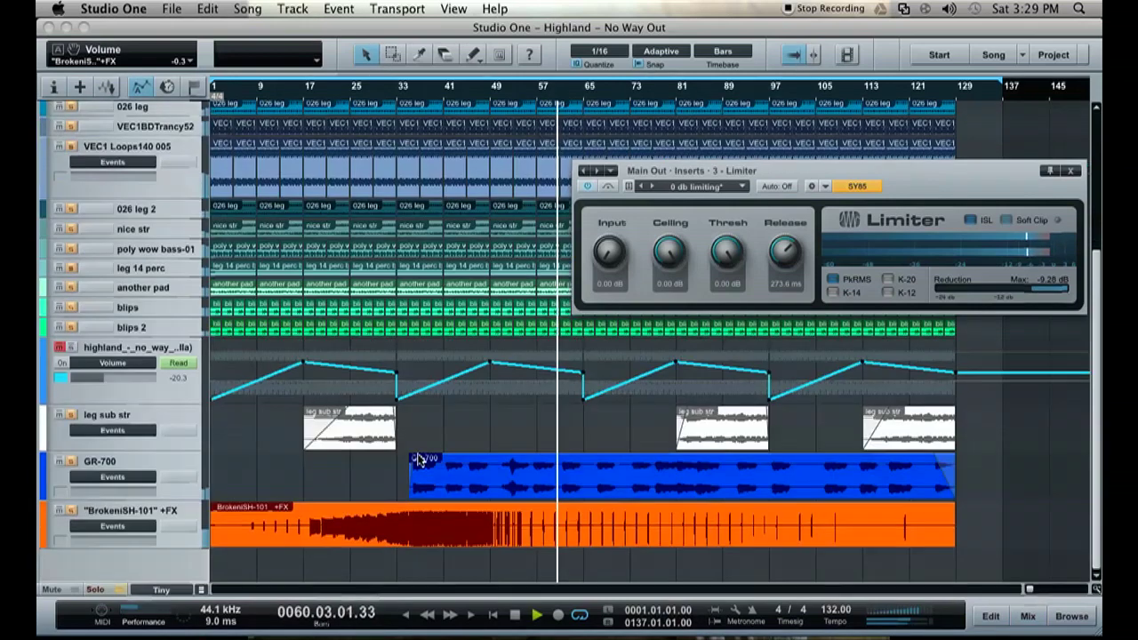
click(1071, 171)
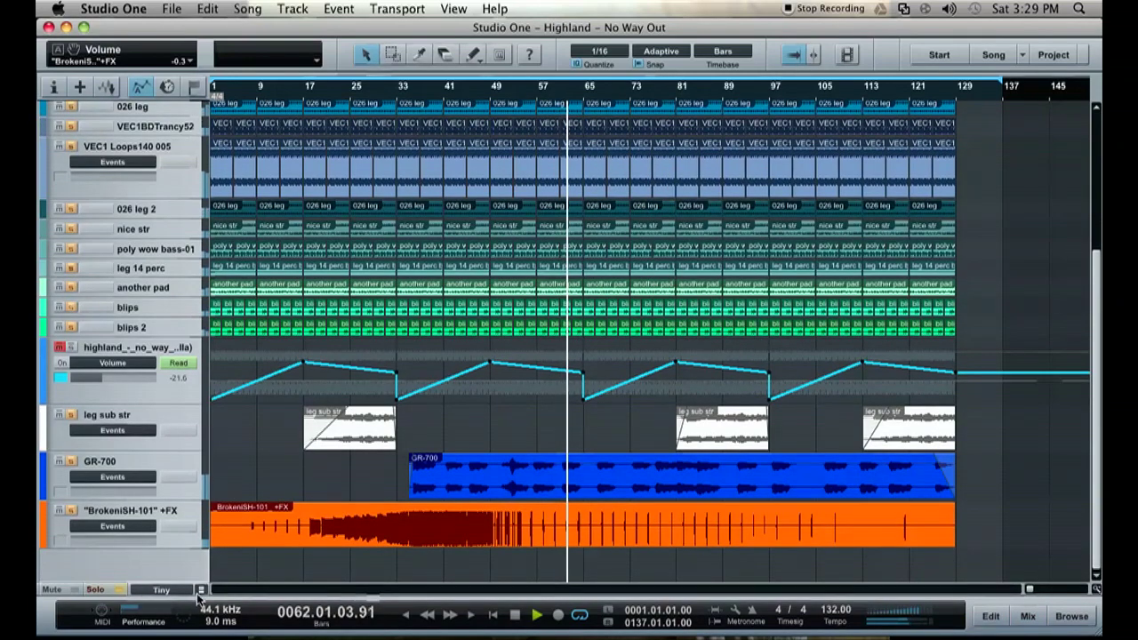
drag(198, 552, 194, 637)
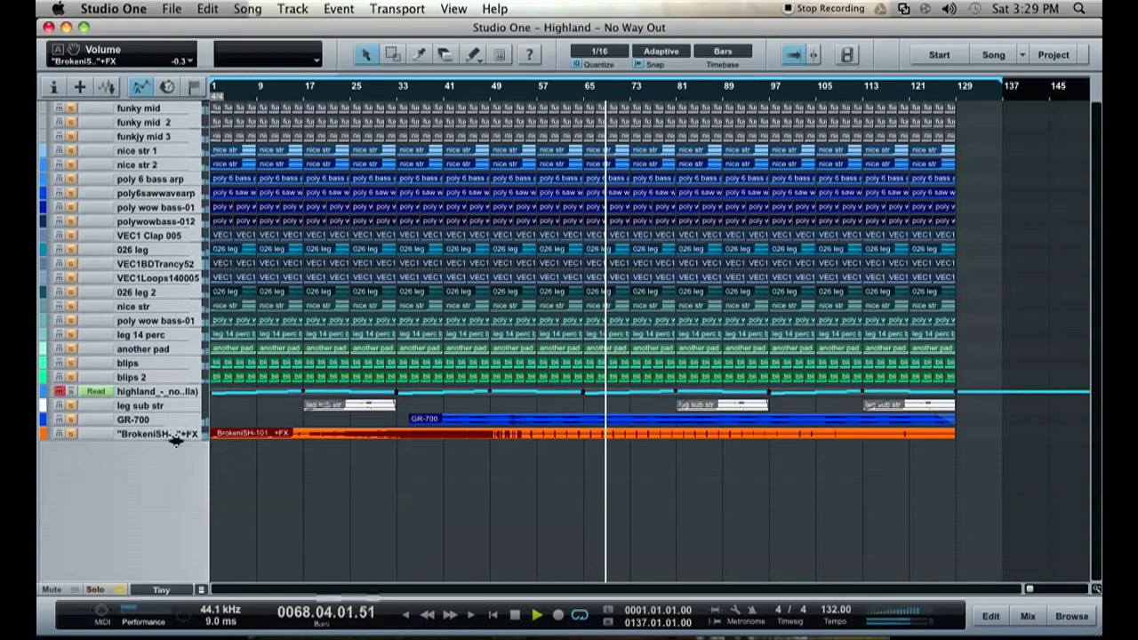
Enlarge the "BrokeniSH-101" +FX track and open its audio event in the editor
drag(175, 442, 175, 524)
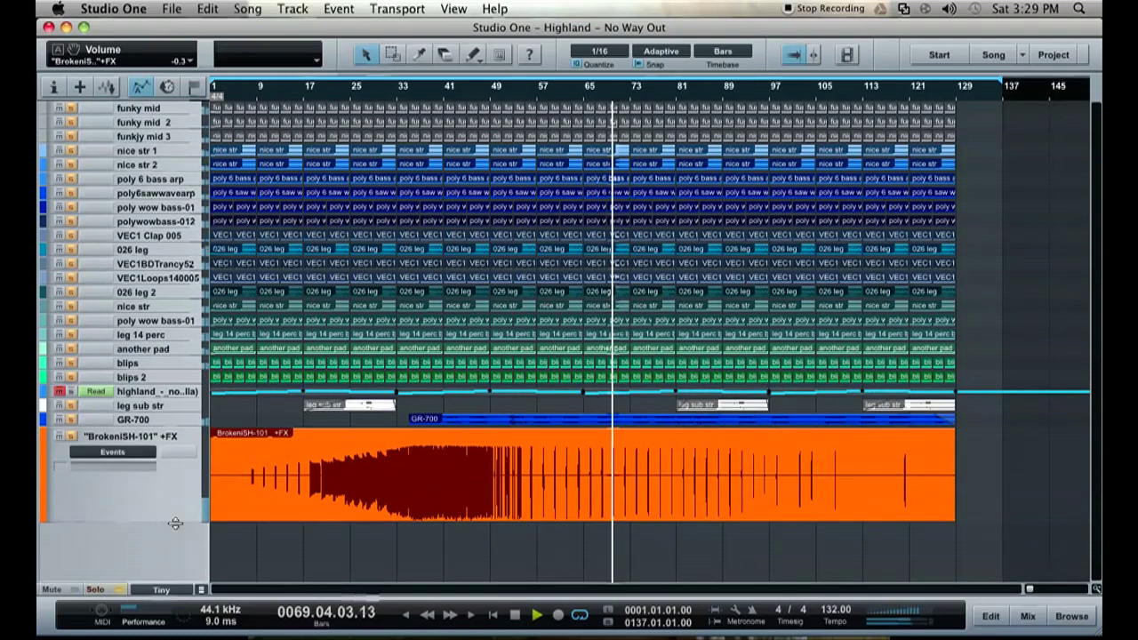
double_click(472, 488)
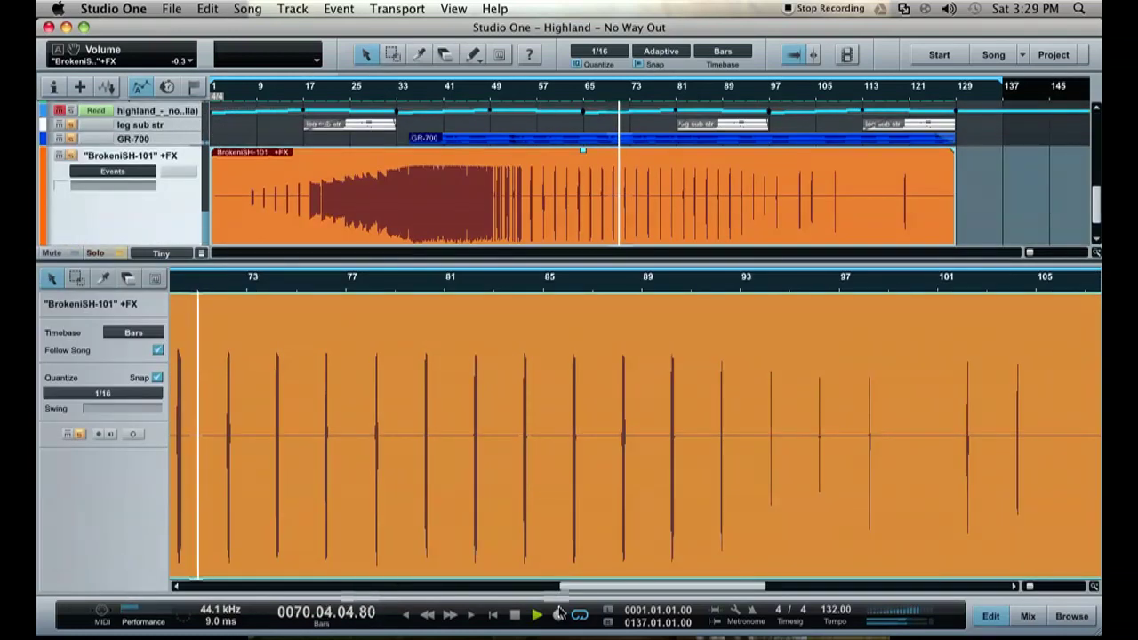
Examine the short bursts of the "BrokeniSH-101" +FX waveform up close in an editor enlarged to full height
key(e)
key(e)
key(e)
key(e)
key(e)
key(e)
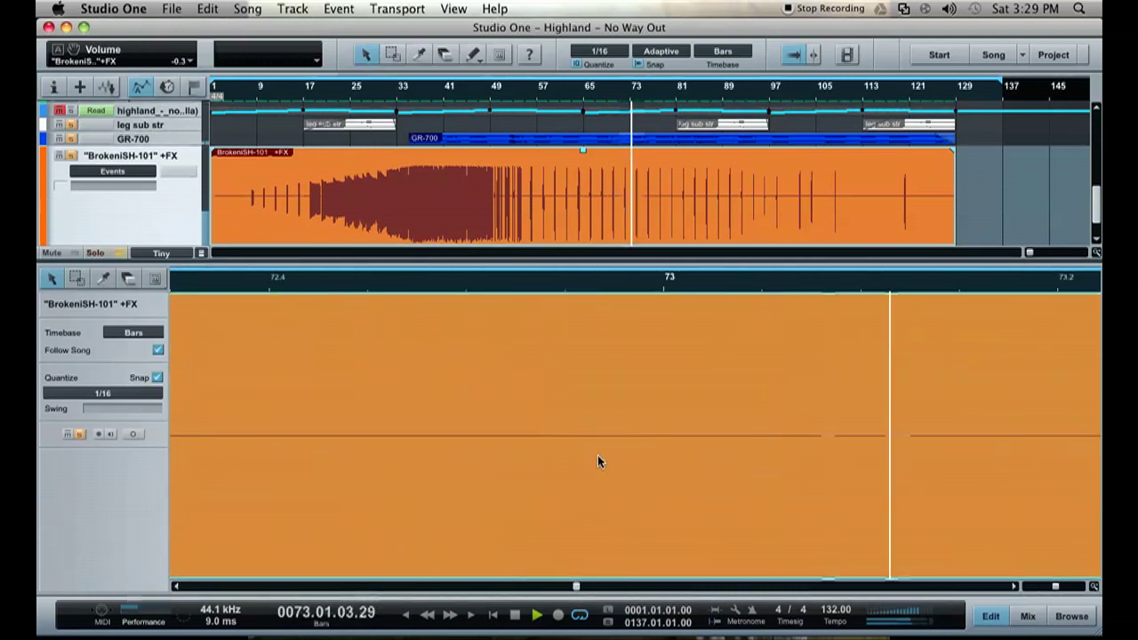
drag(615, 263, 631, 76)
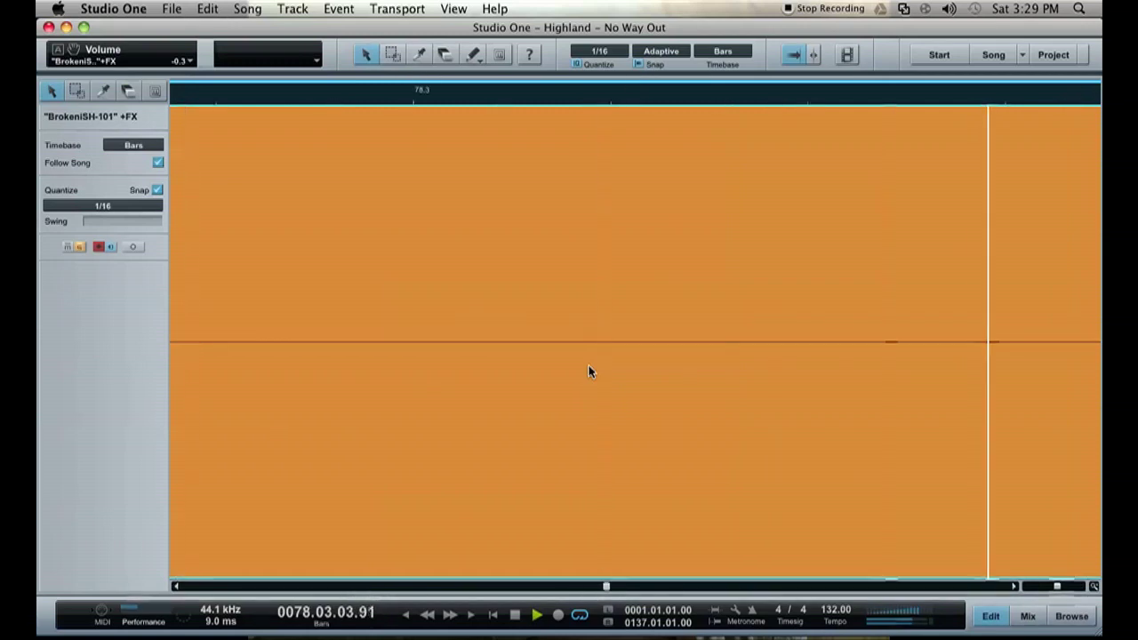
key(w)
key(w)
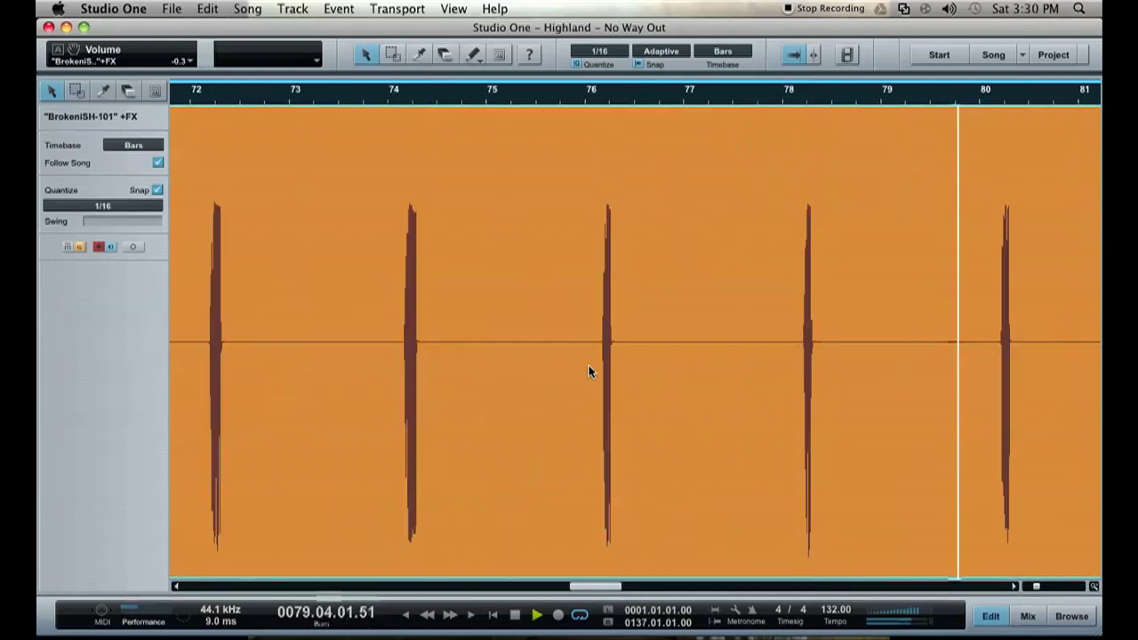
key(e)
key(e)
key(e)
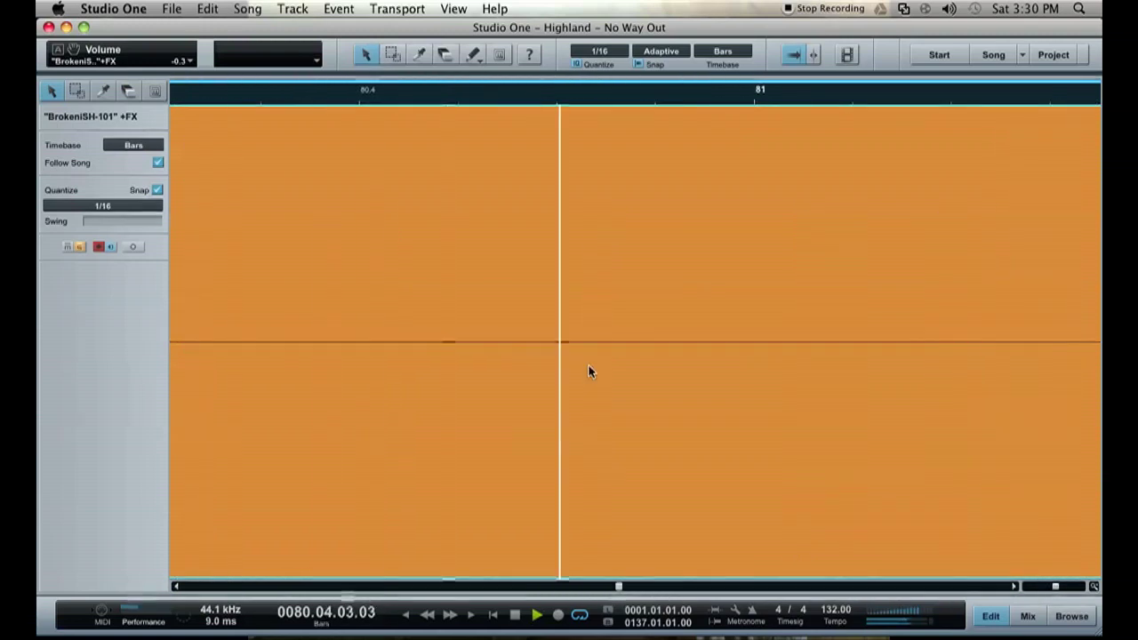
key(e)
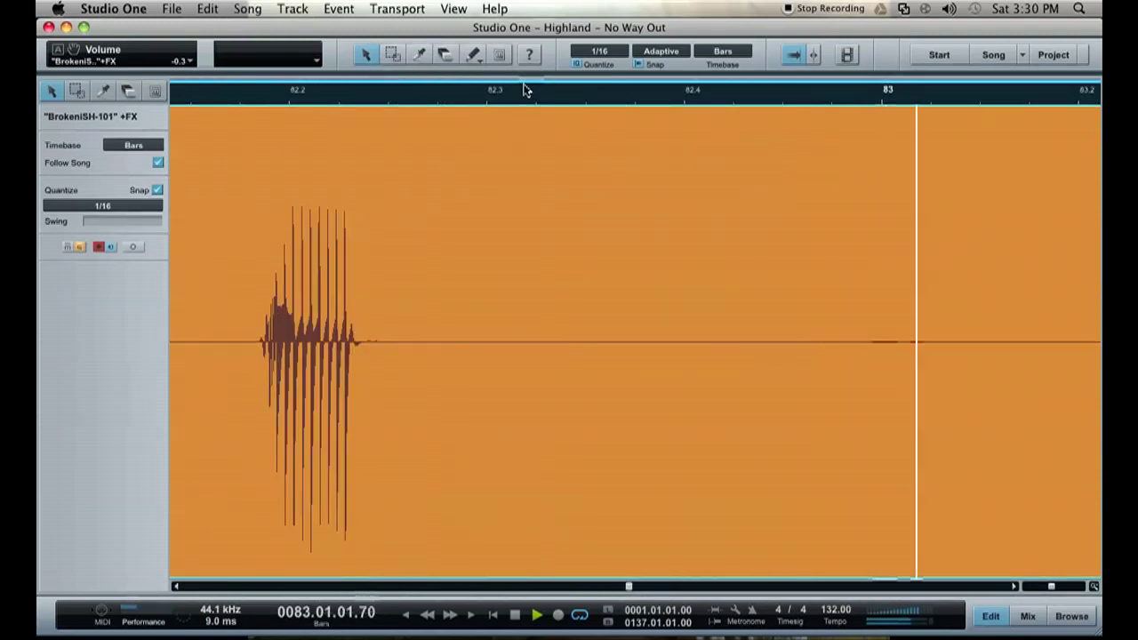
Enlarge the GR-700 track in the arrangement and show its audio in the full-height editor
mouse_move(528, 87)
mouse_down()
mouse_move(526, 139)
mouse_move(533, 80)
mouse_move(524, 199)
mouse_move(533, 478)
mouse_up()
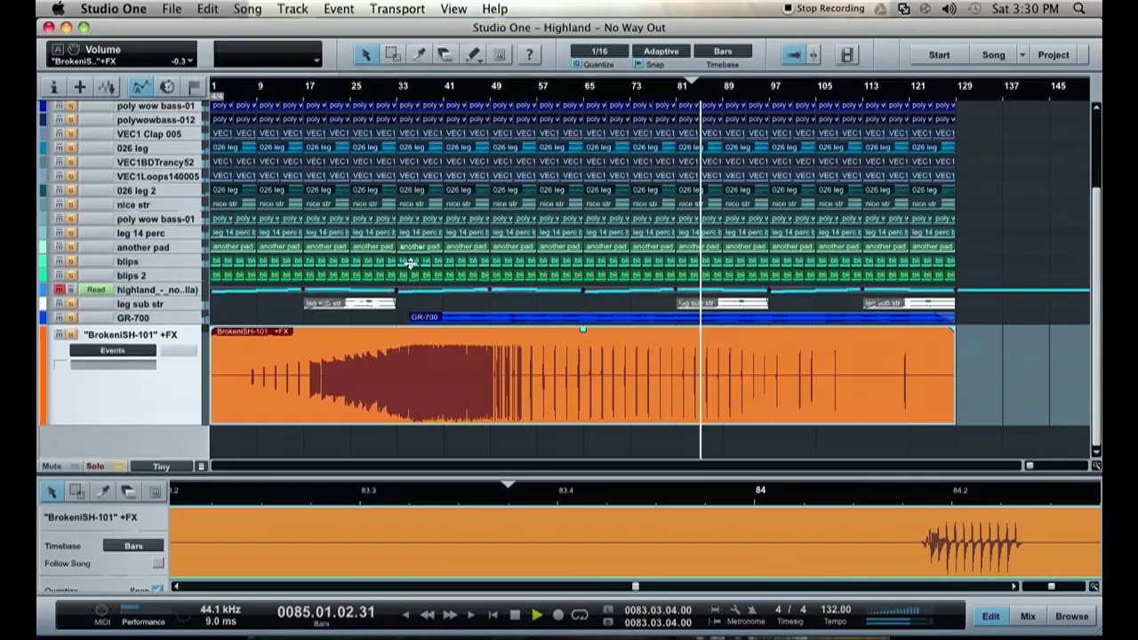
click(164, 326)
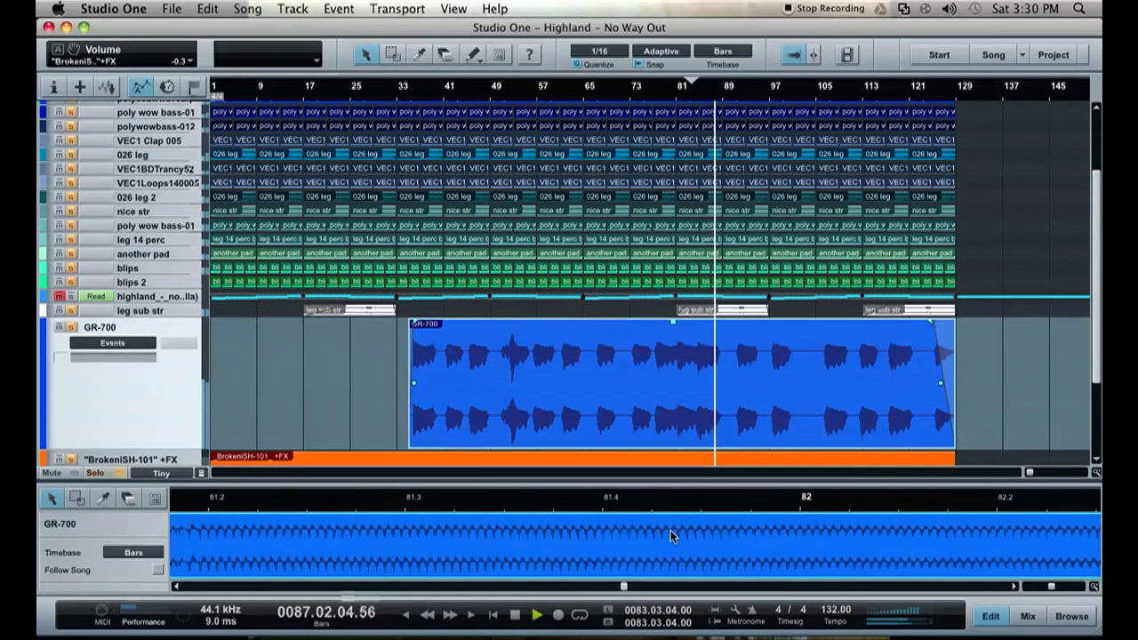
drag(635, 484, 630, 52)
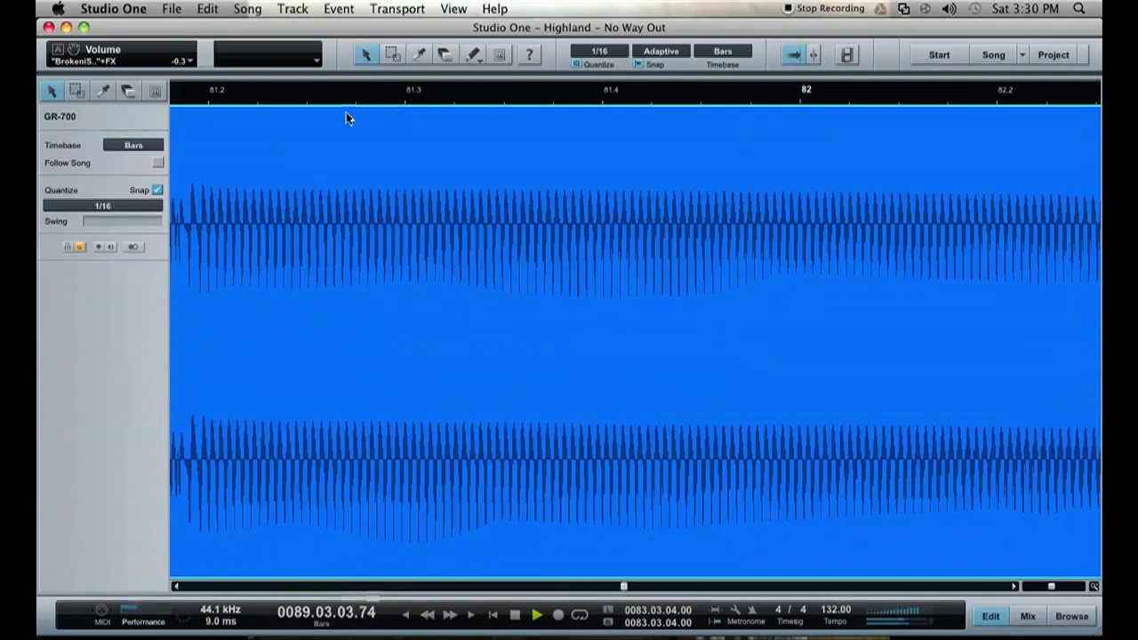
Examine the GR-700 waveform, from an overview of its notes down to the single notes around bars 92 and 98
key(e)
key(e)
key(w)
key(w)
key(w)
key(w)
key(w)
key(w)
key(w)
key(w)
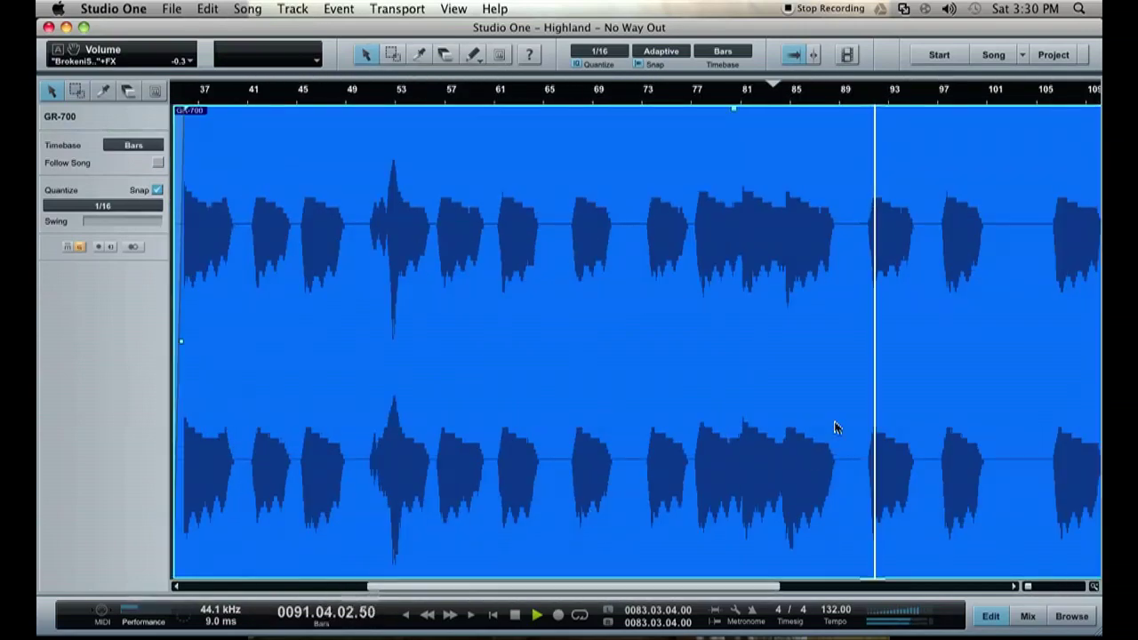
key(e)
key(e)
key(e)
key(e)
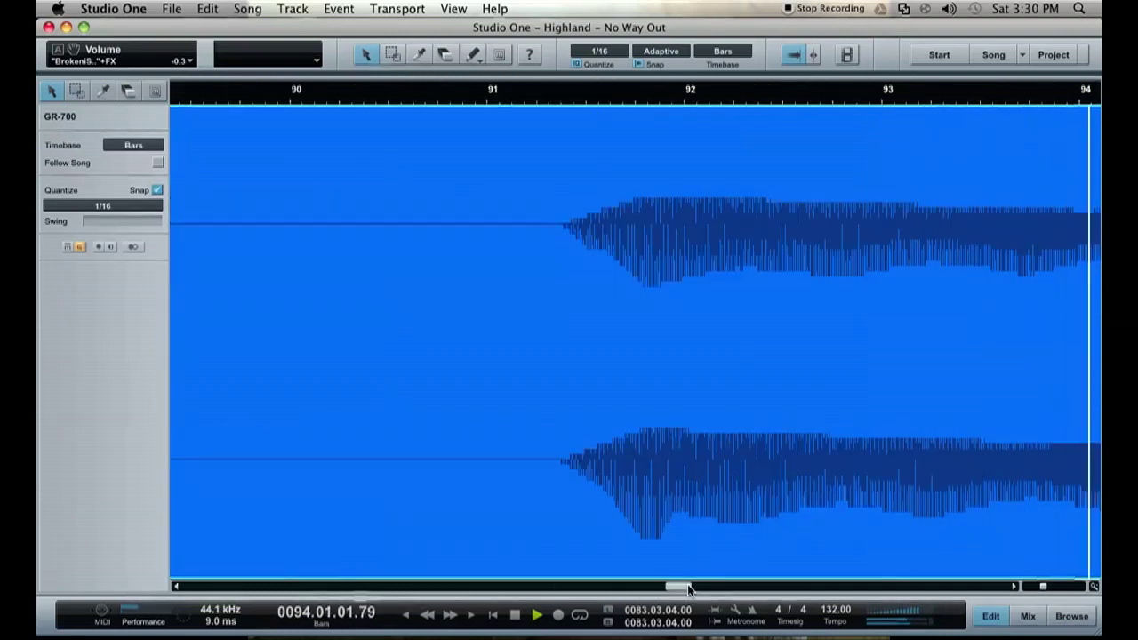
drag(674, 591, 717, 590)
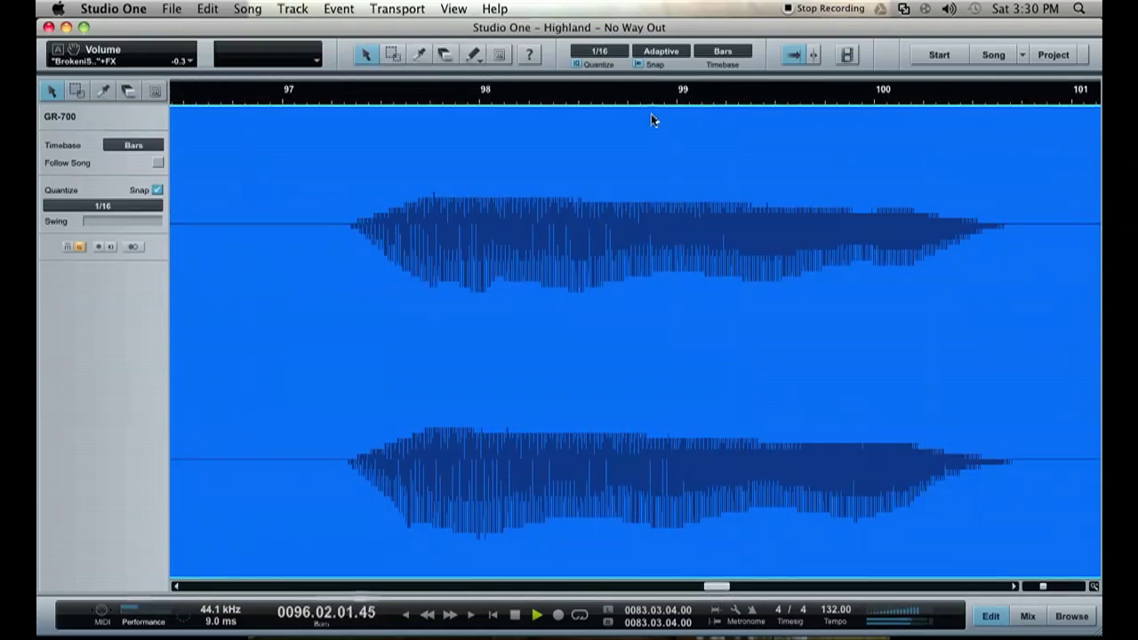
Shrink the editor and enlarge the leg sub str and highland vocal tracks, exposing the vocal's volume automation
drag(643, 75, 650, 478)
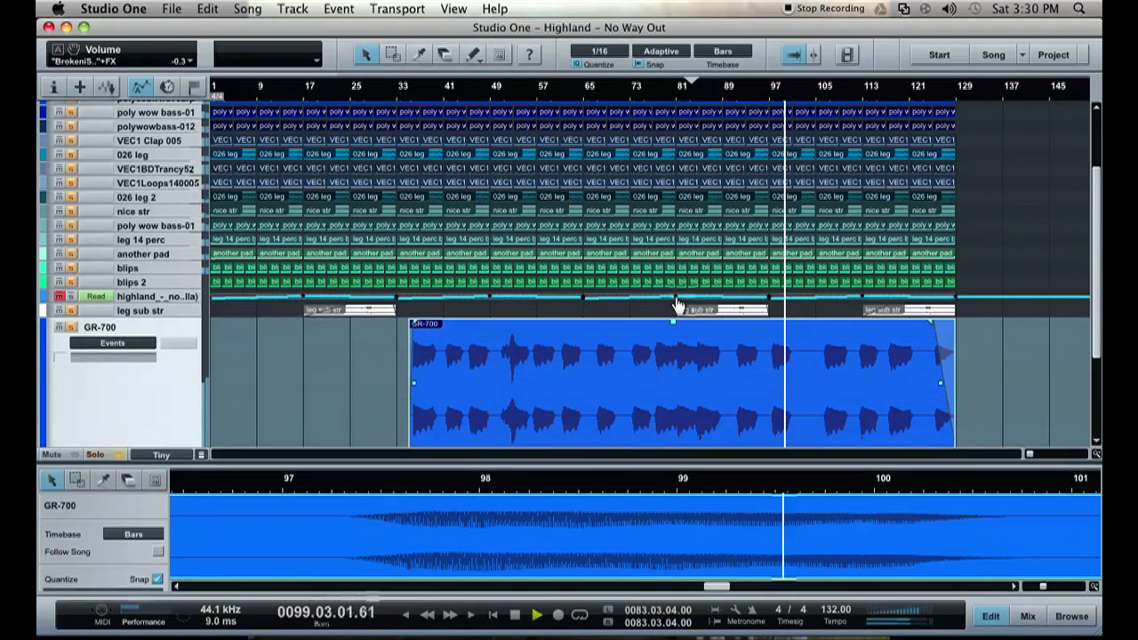
scroll(389, 293, down, 2)
drag(198, 280, 202, 379)
click(170, 264)
drag(170, 267, 205, 418)
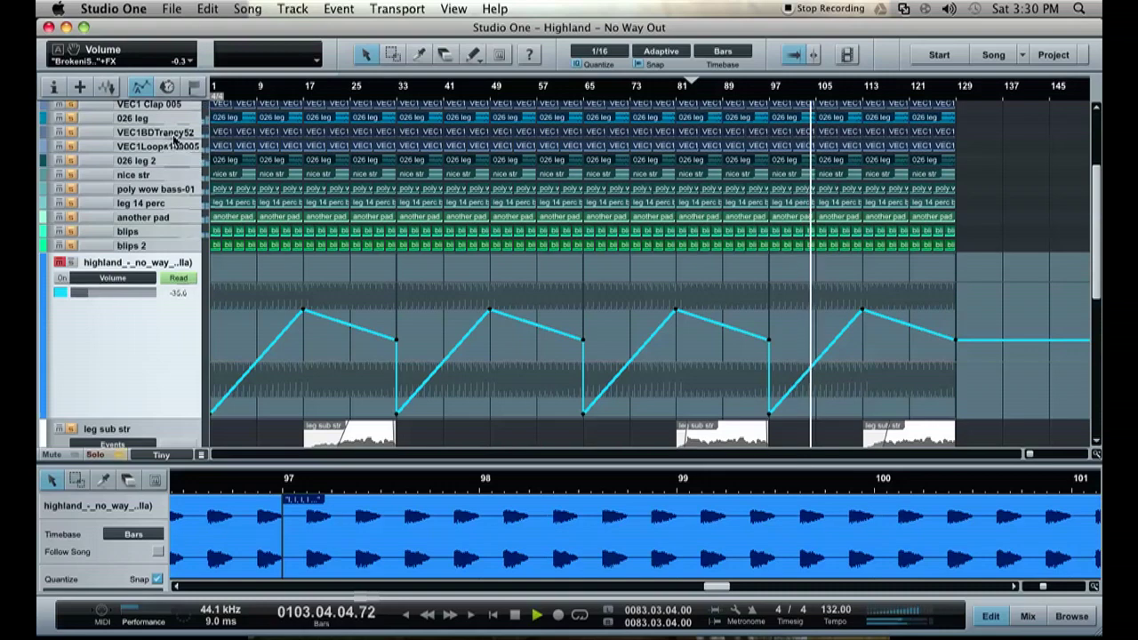
Turn off the automation display and show the highland vocal's last event in a taller editor
click(144, 87)
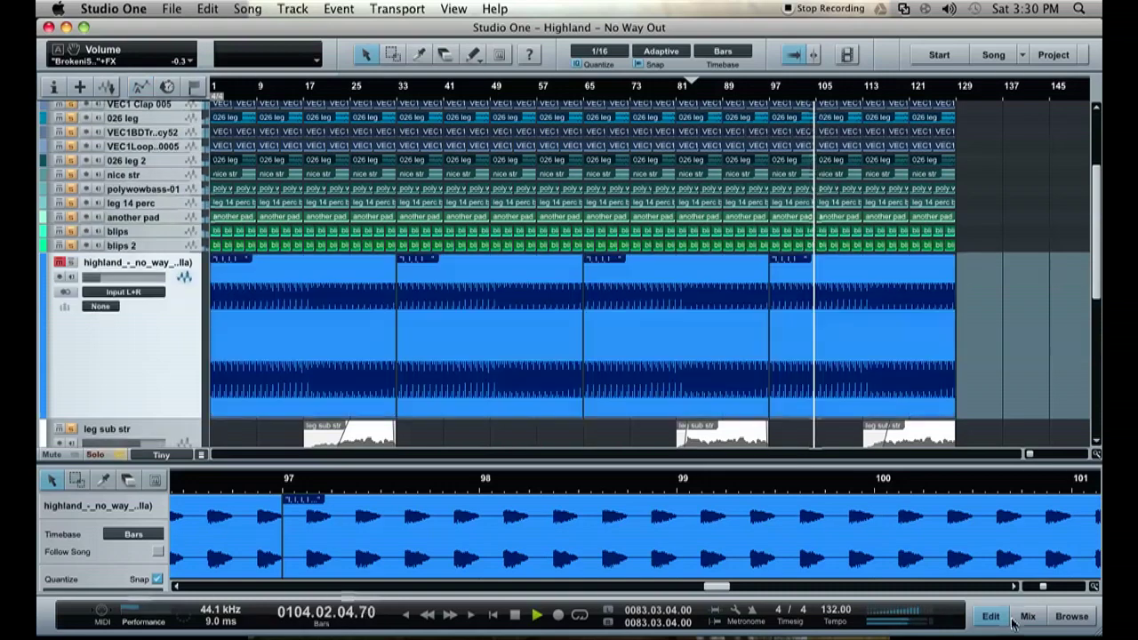
click(833, 332)
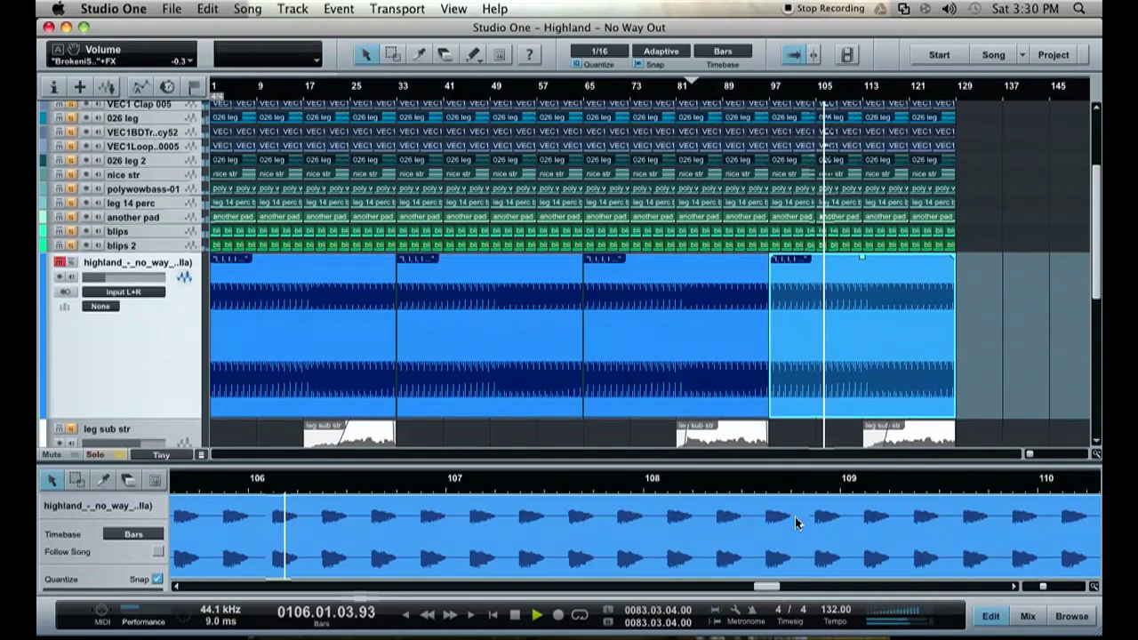
drag(724, 473, 711, 273)
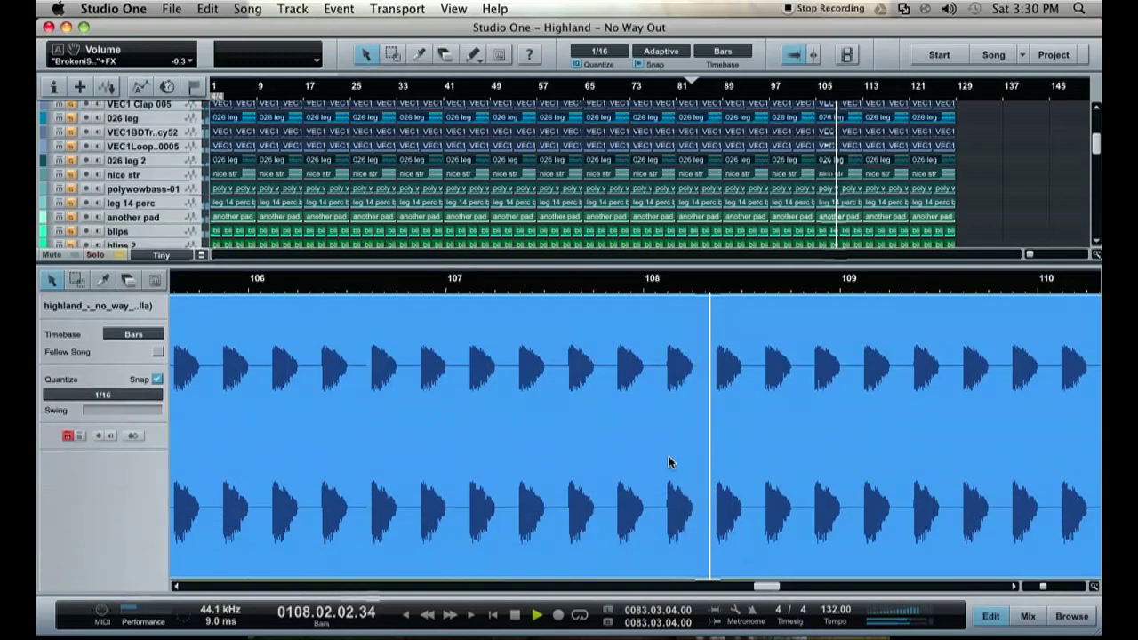
Examine the repeated hits of the highland vocal waveform at different zoom levels between bars 106 and 115
key(e)
key(e)
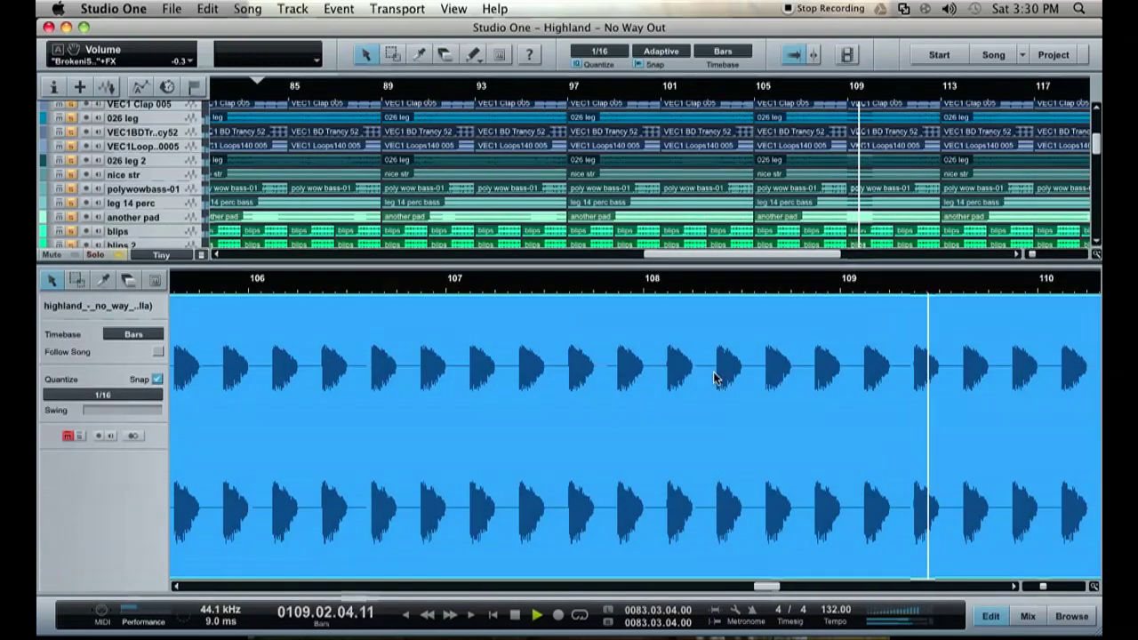
key(w)
key(w)
key(w)
key(e)
key(e)
key(e)
key(e)
key(e)
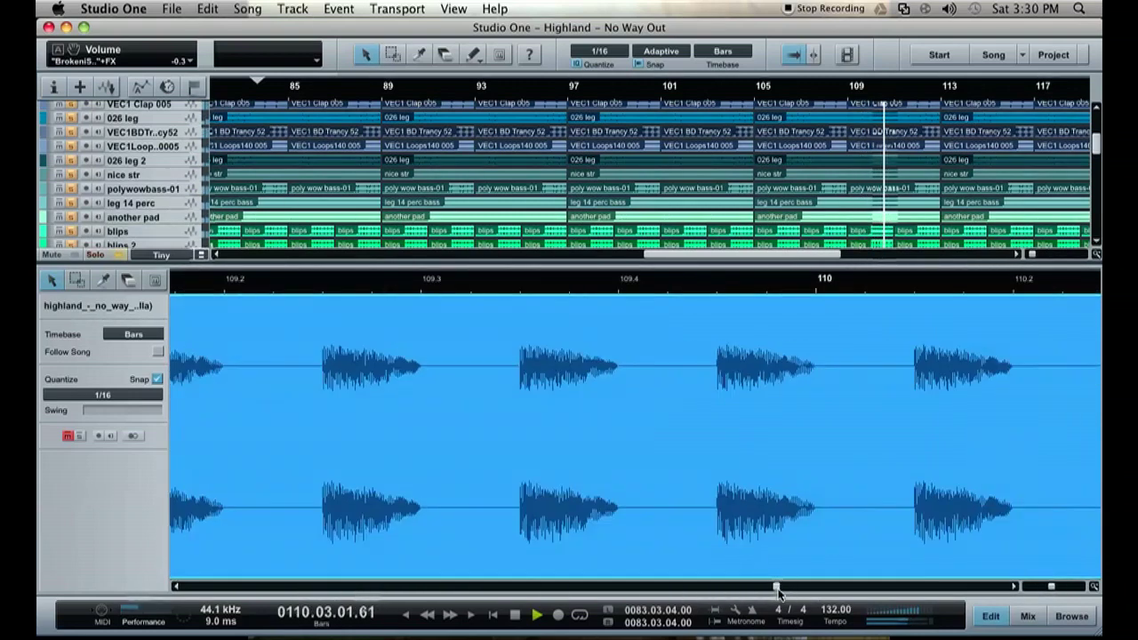
drag(778, 589, 799, 589)
key(w)
key(w)
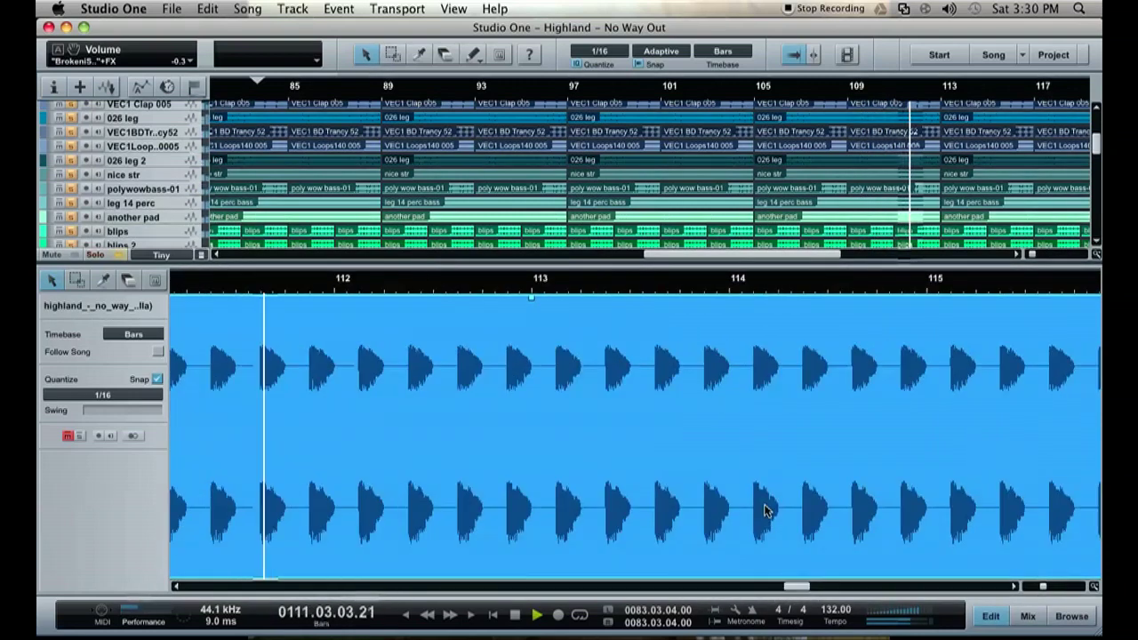
key(e)
key(e)
key(e)
key(w)
key(w)
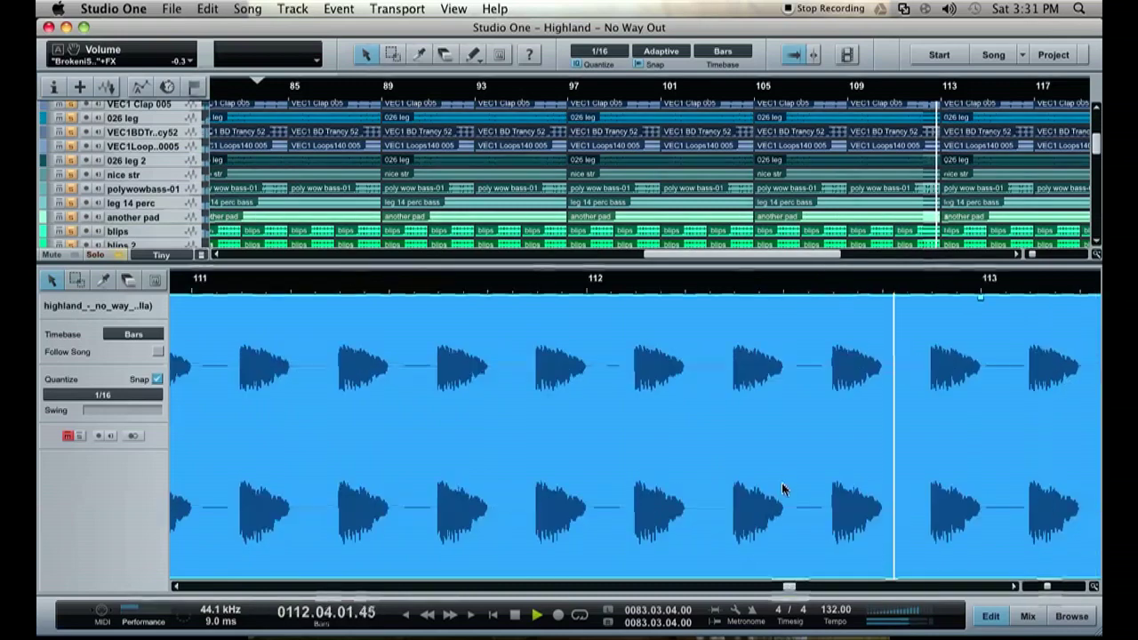
key(w)
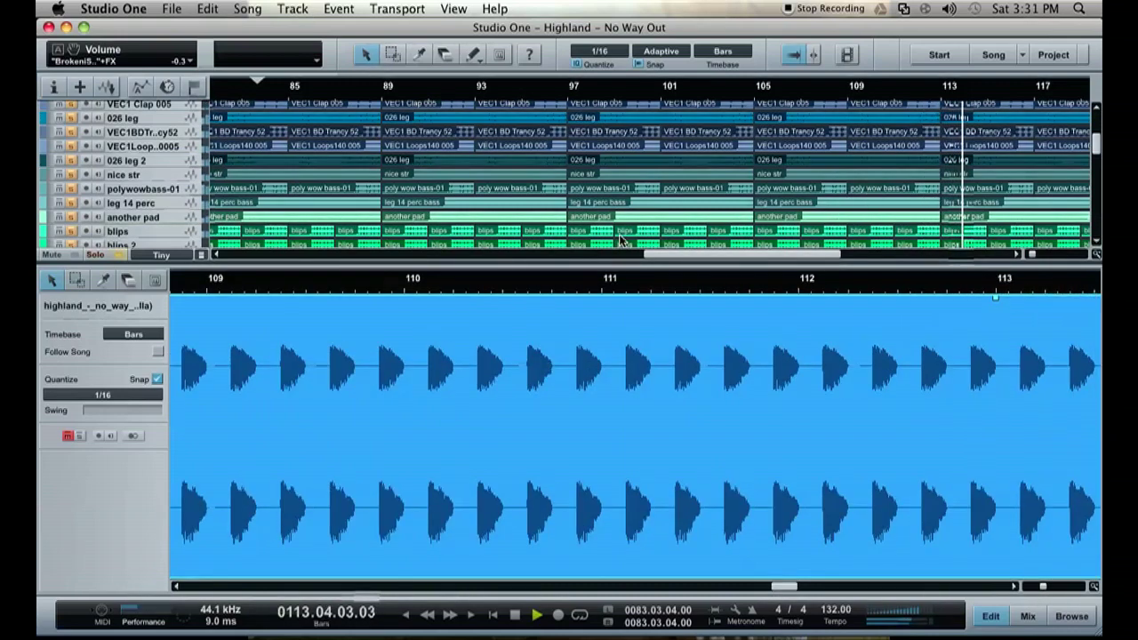
Close the editor and shrink the highland vocal track to its minimum height at the end of the song
key(F2)
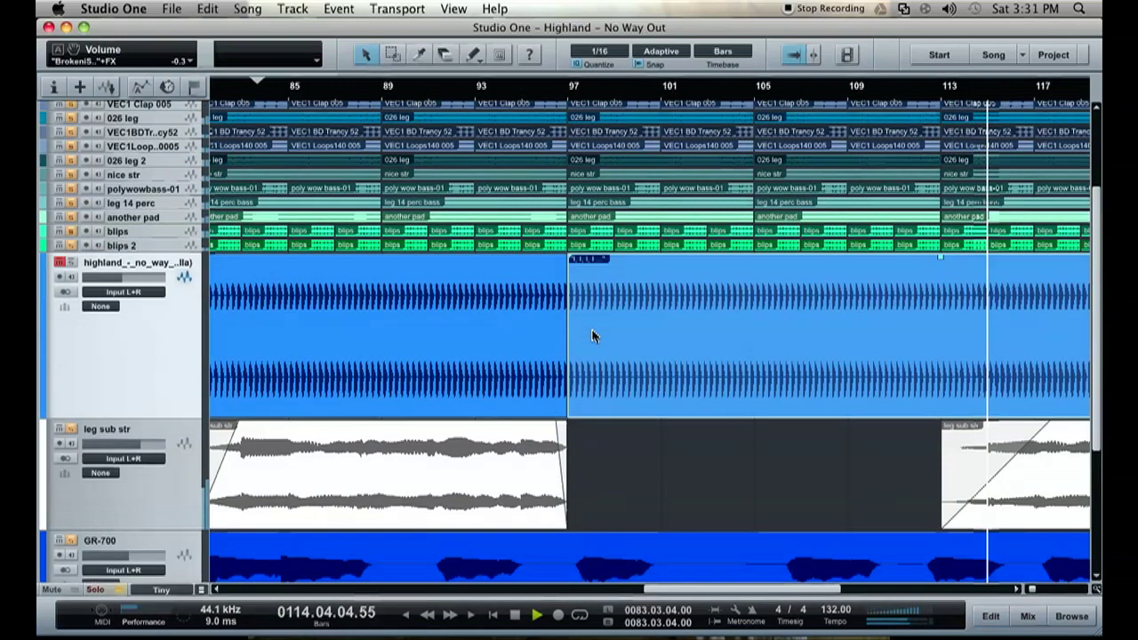
drag(666, 596, 830, 596)
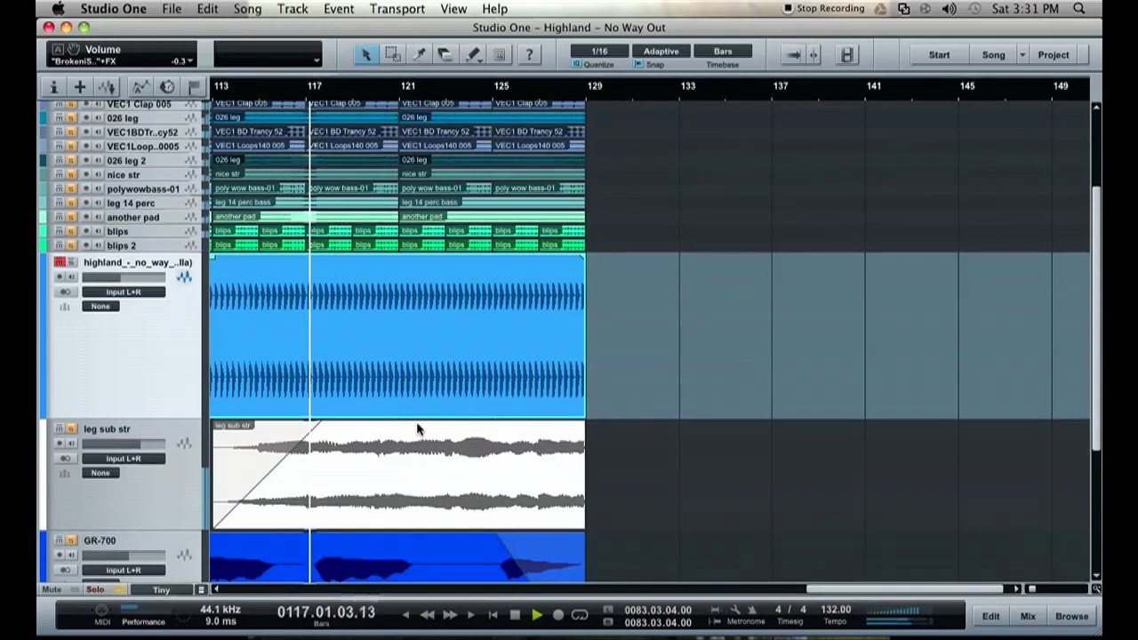
drag(196, 419, 189, 266)
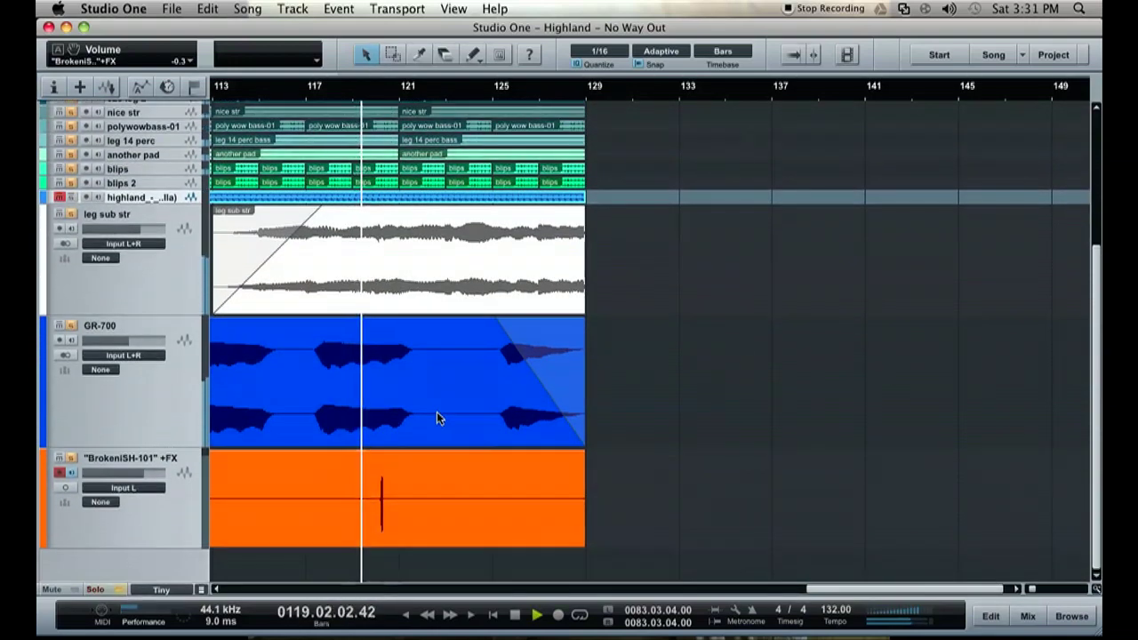
Look over all tracks in the song's last bars, including the ends of leg sub str, GR-700 and "BrokeniSH-101" +FX
scroll(436, 412, up, 10)
scroll(438, 415, down, 8)
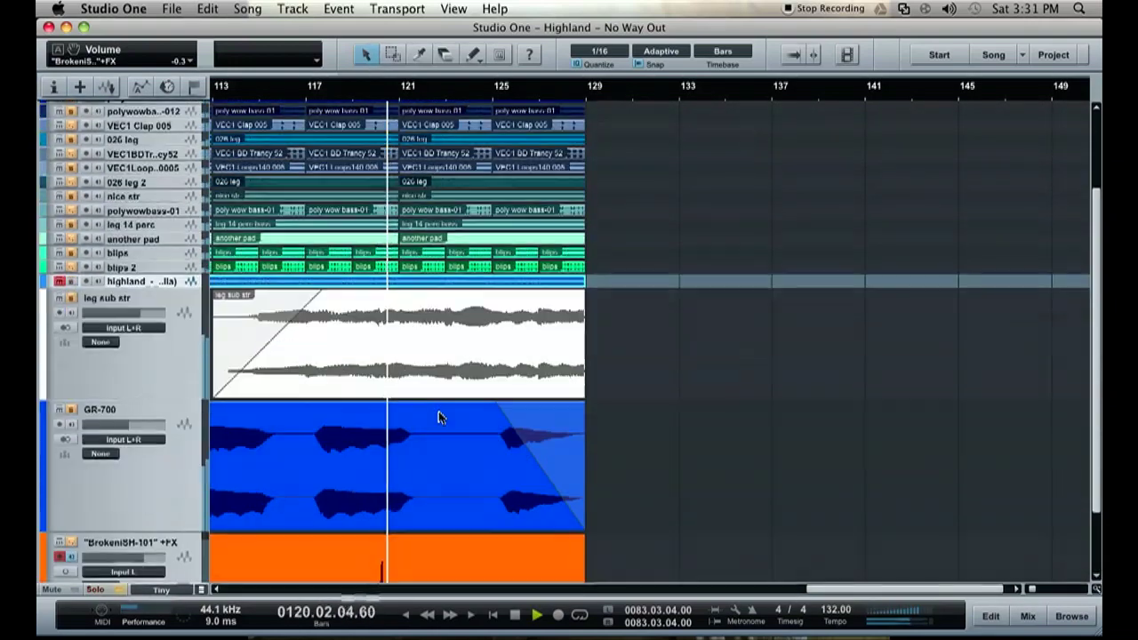
scroll(439, 418, up, 2)
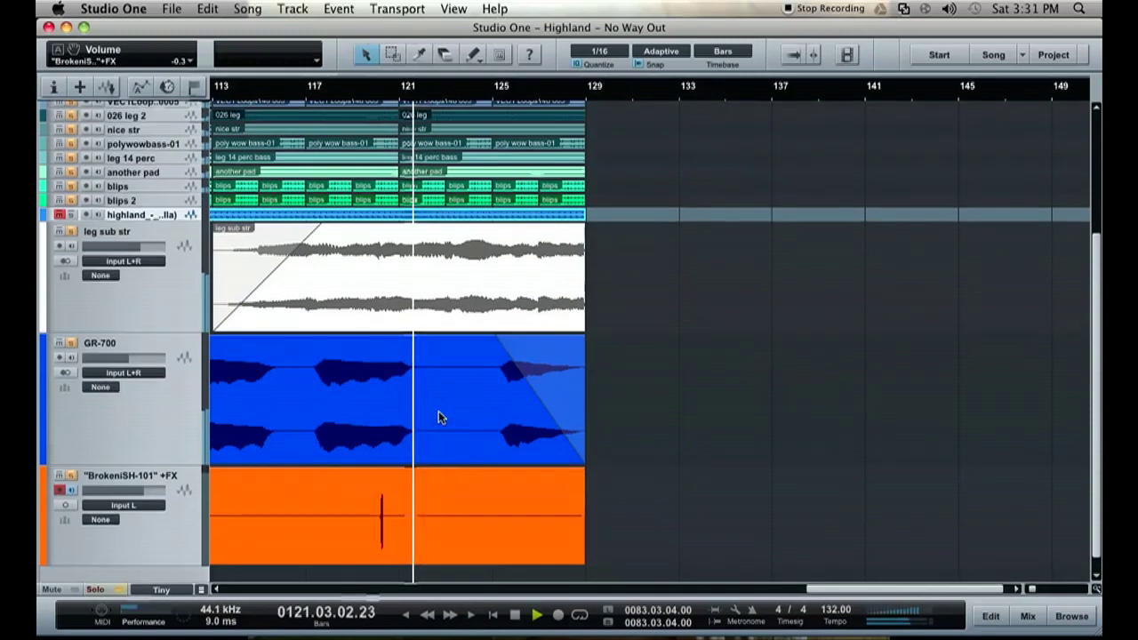
scroll(775, 391, up, 10)
scroll(775, 386, down, 6)
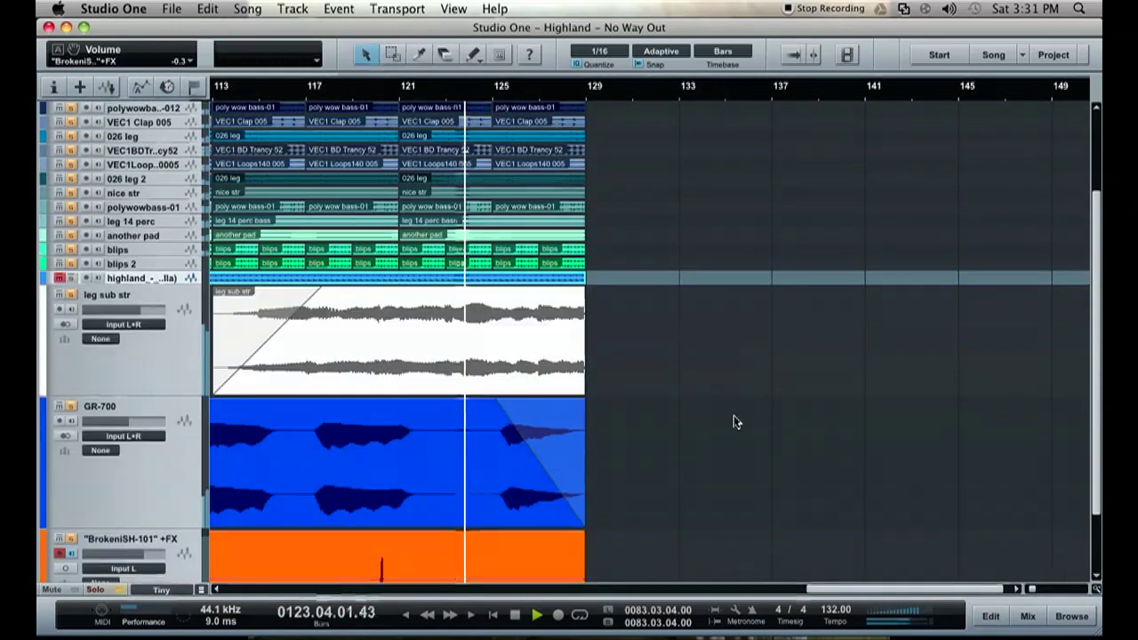
key(e)
key(e)
scroll(972, 423, down, 6)
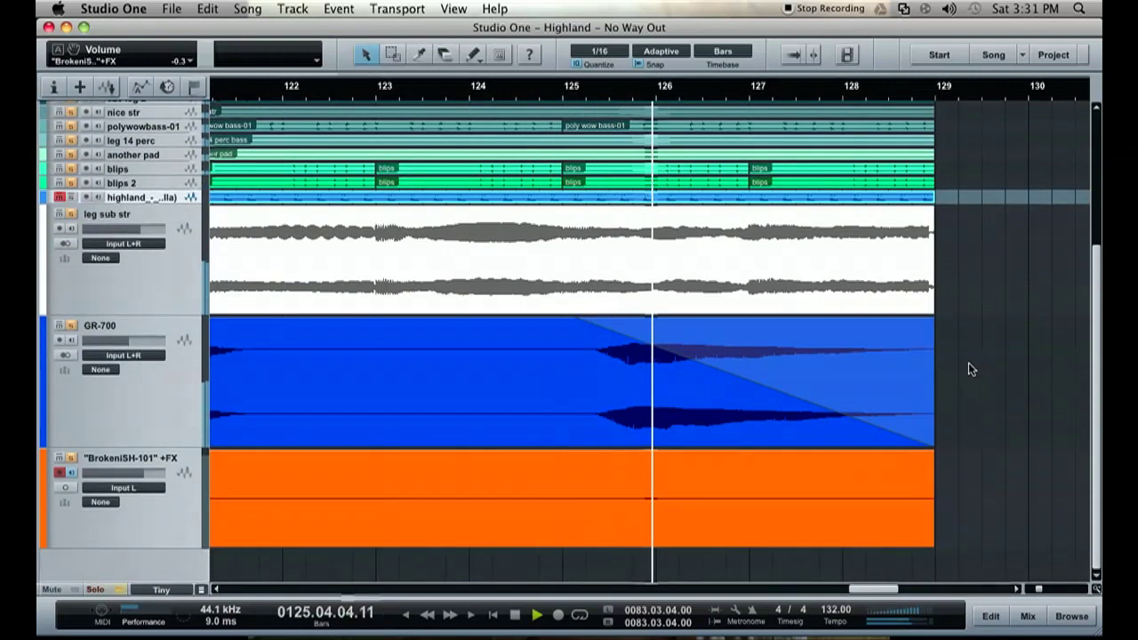
key(w)
key(w)
key(w)
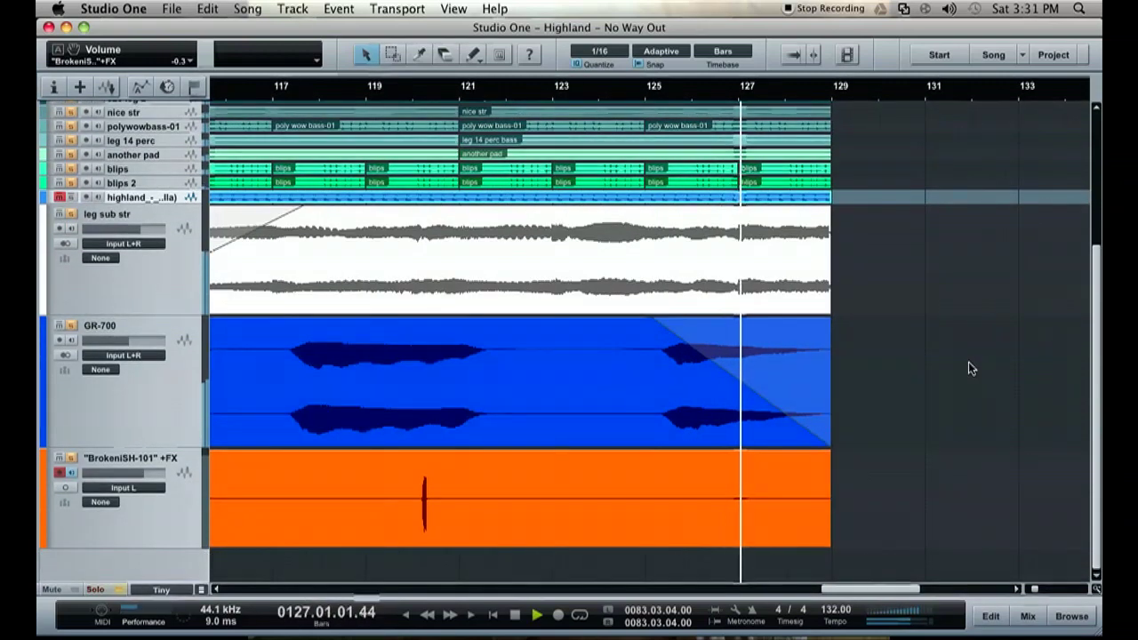